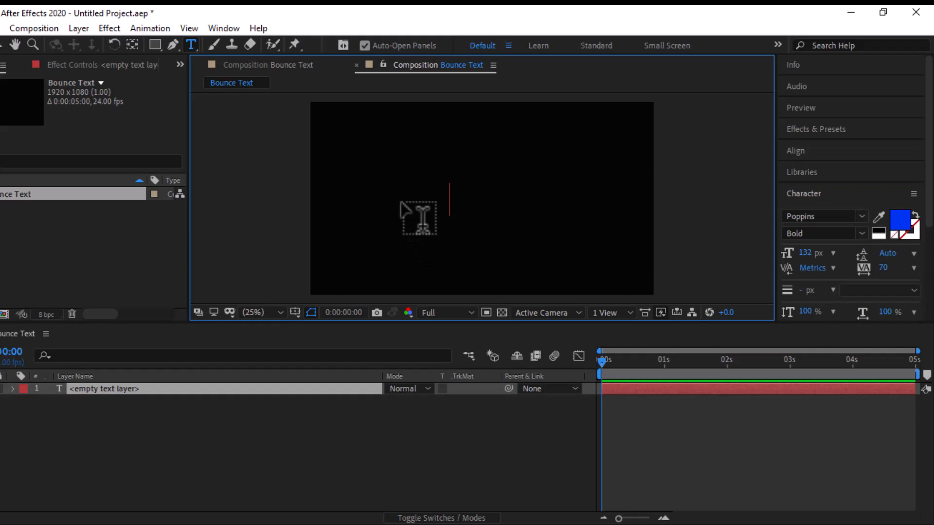
# - Enter BOUNCY as the content of the empty text layer and finish text editing
pyautogui.write('BOUNC')
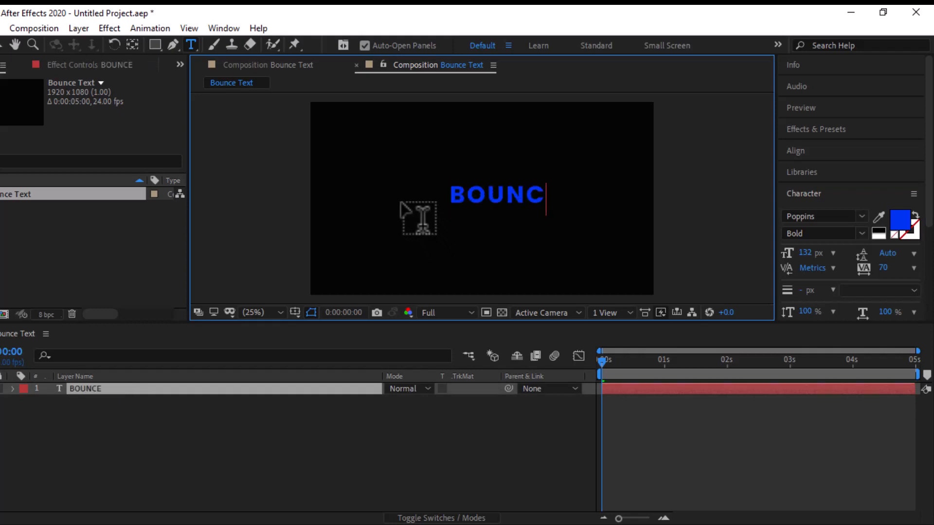
pyautogui.write('EY')
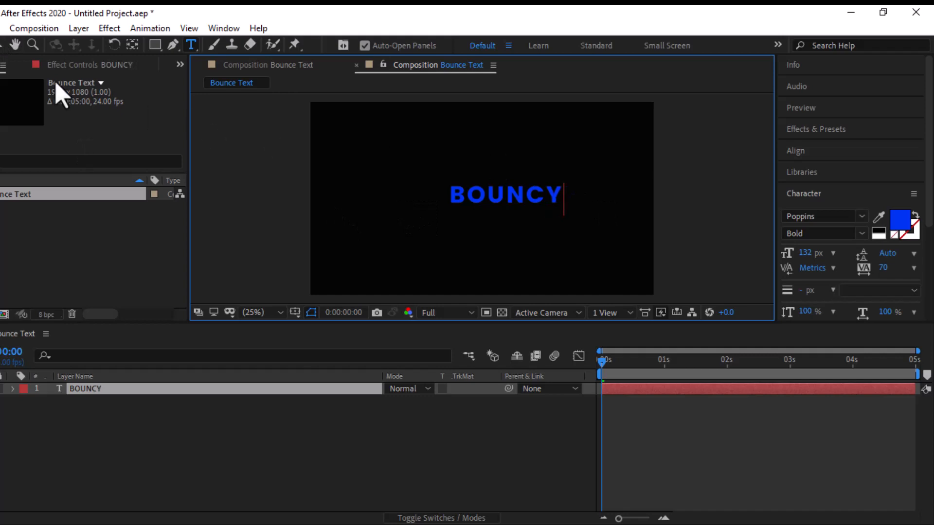
pyautogui.click(13, 44)
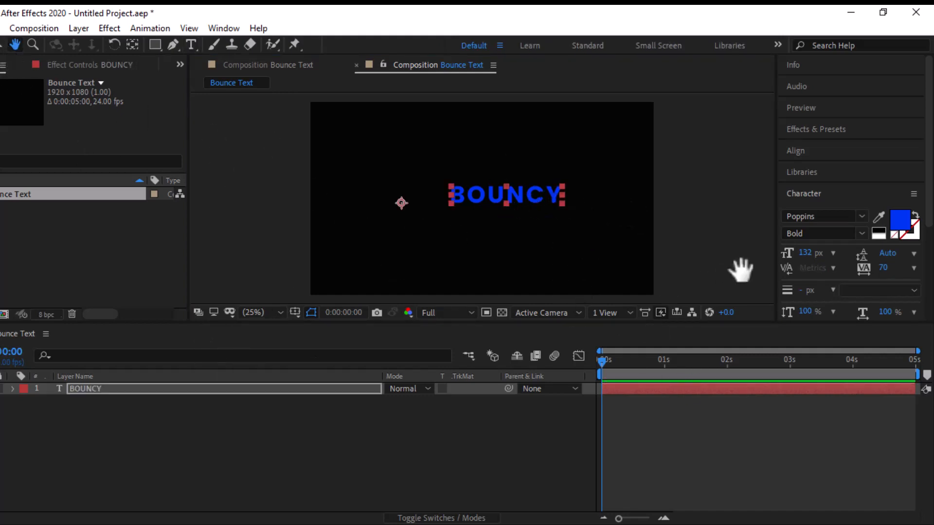
# - Center the BOUNCY text horizontally and vertically in the composition
pyautogui.click(811, 154)
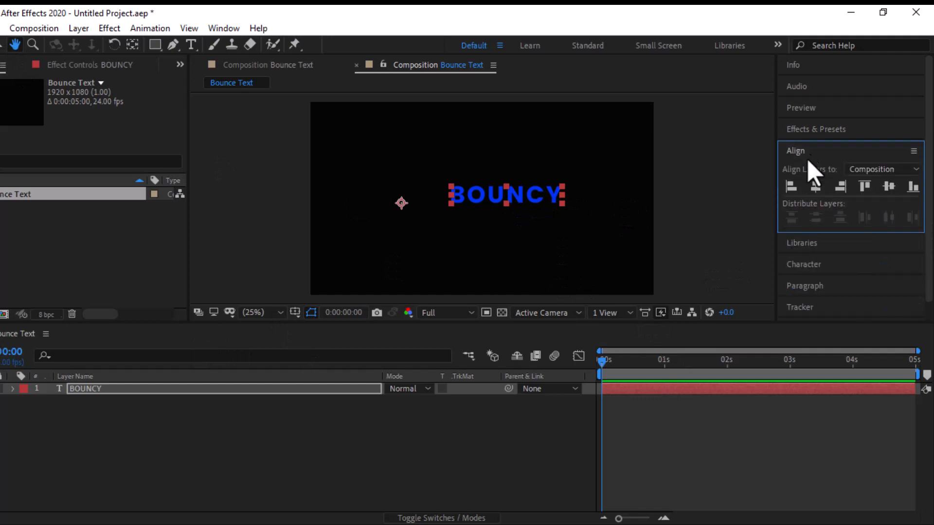
pyautogui.click(816, 188)
pyautogui.press('capslock')
pyautogui.click(890, 188)
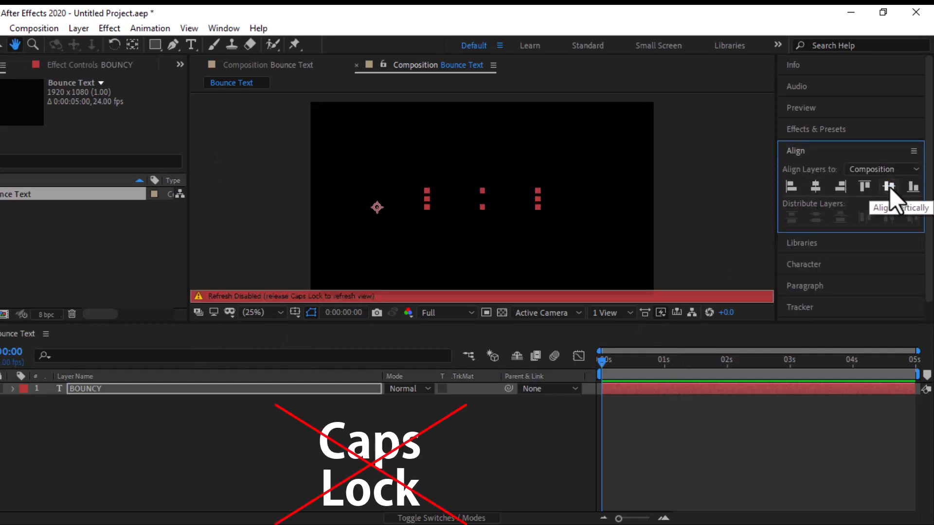
pyautogui.press('capslock')
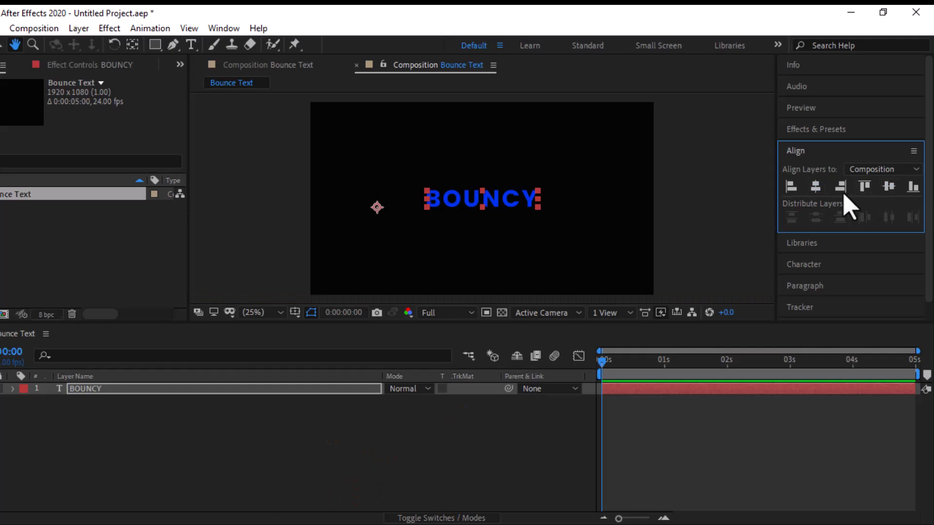
pyautogui.click(807, 155)
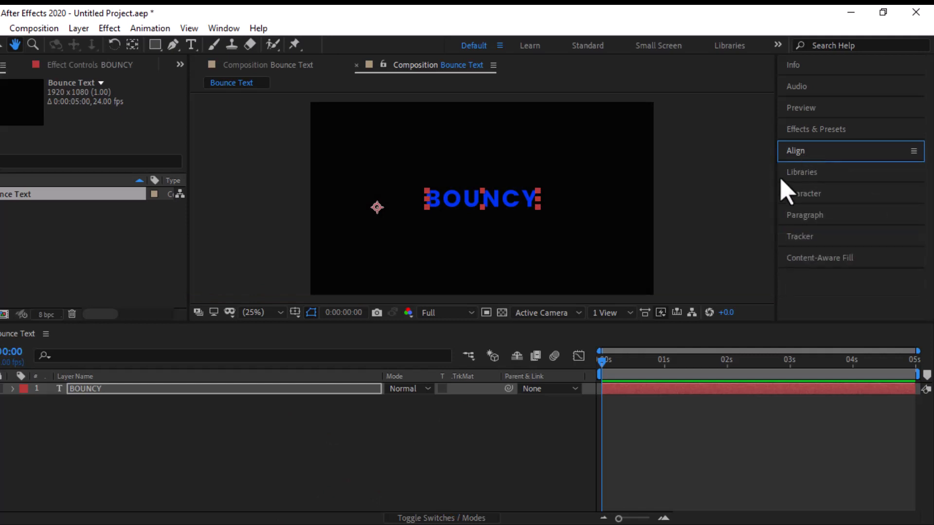
# - Set the BOUNCY text's font to Poppins Bold and its size to 150 px
pyautogui.click(805, 193)
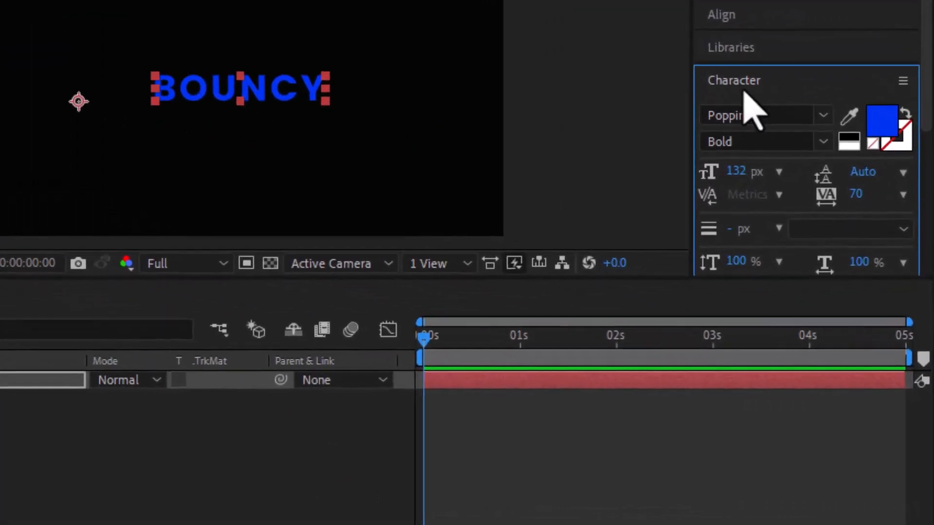
pyautogui.click(823, 114)
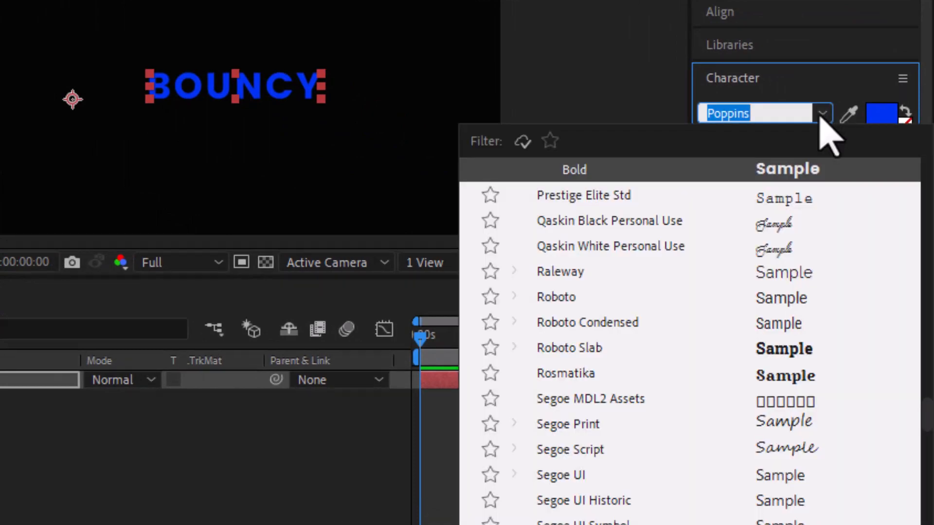
pyautogui.scroll(3, 603, 187)
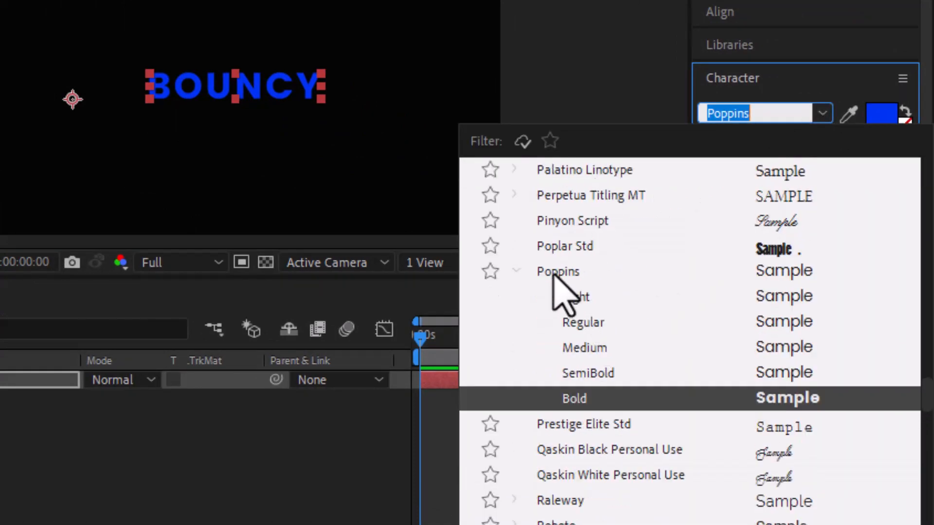
pyautogui.click(584, 400)
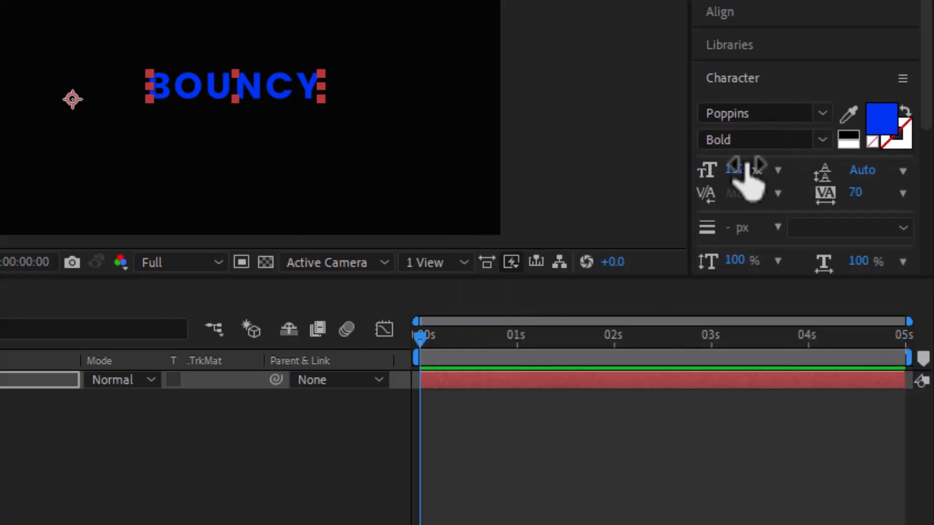
pyautogui.moveTo(737, 170)
pyautogui.mouseDown()
pyautogui.moveTo(755, 167)
pyautogui.moveTo(710, 181)
pyautogui.moveTo(746, 171)
pyautogui.mouseUp()
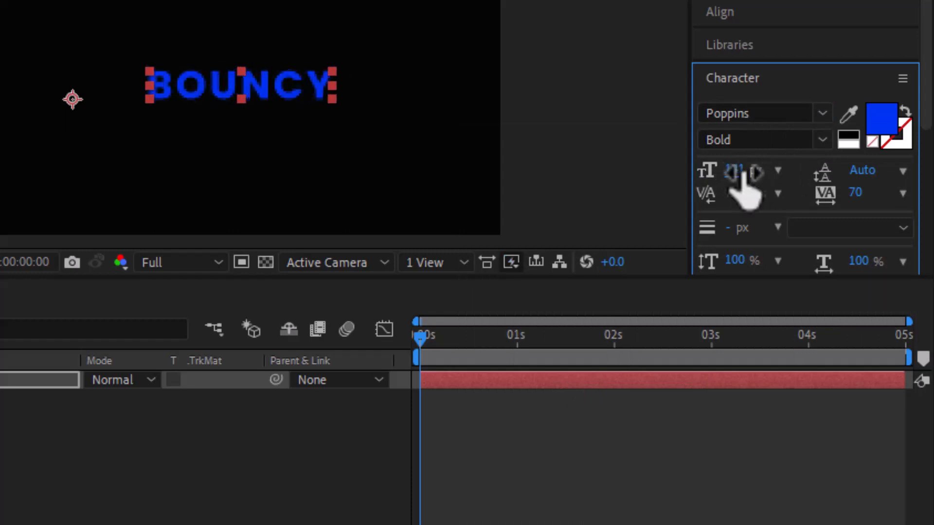
pyautogui.click(741, 175)
pyautogui.write('150')
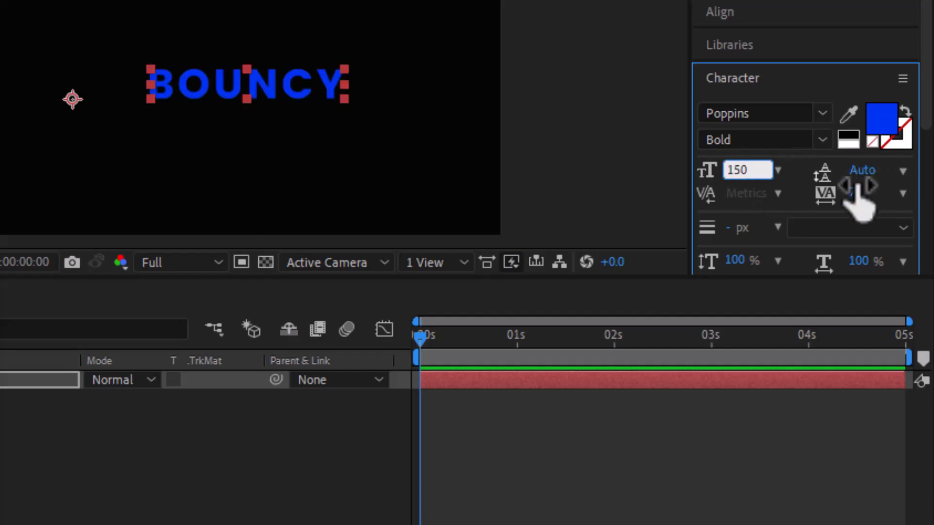
pyautogui.press('Return')
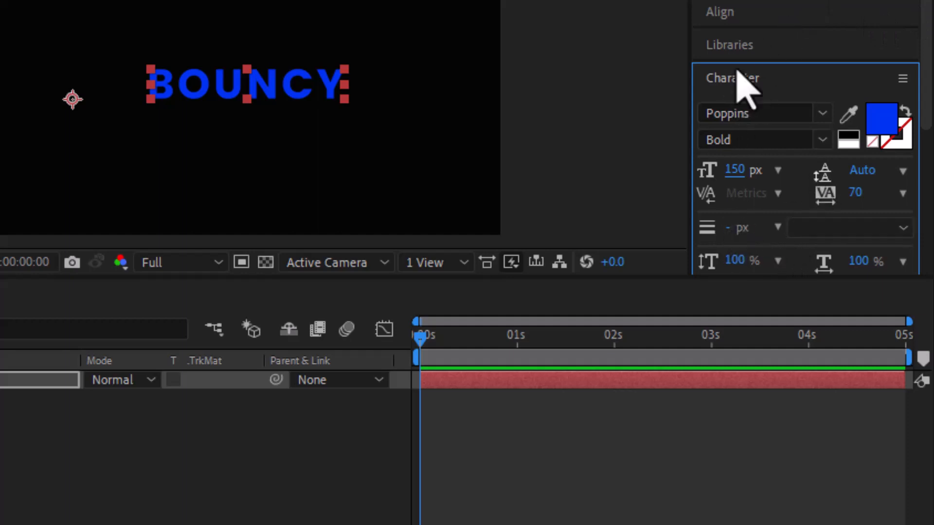
# - Center the resized BOUNCY text horizontally in the composition again
pyautogui.click(743, 20)
pyautogui.click(751, 66)
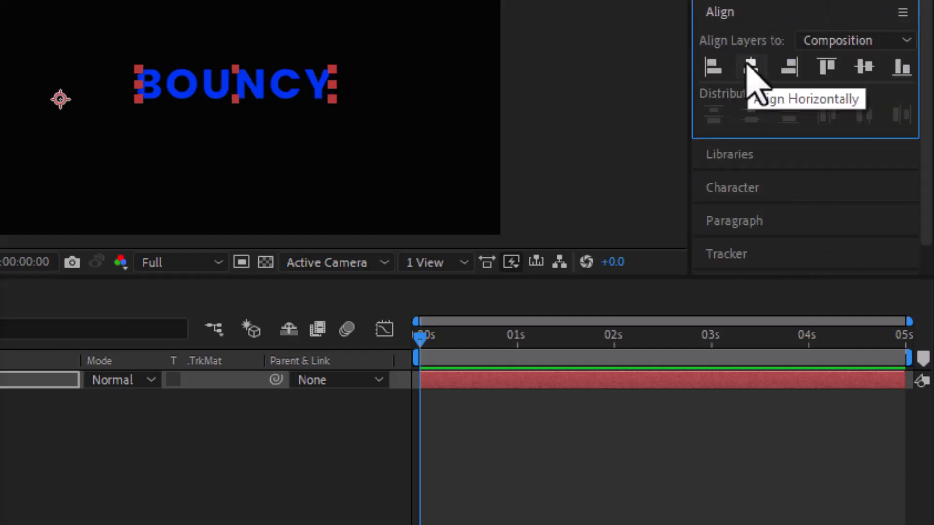
pyautogui.click(754, 11)
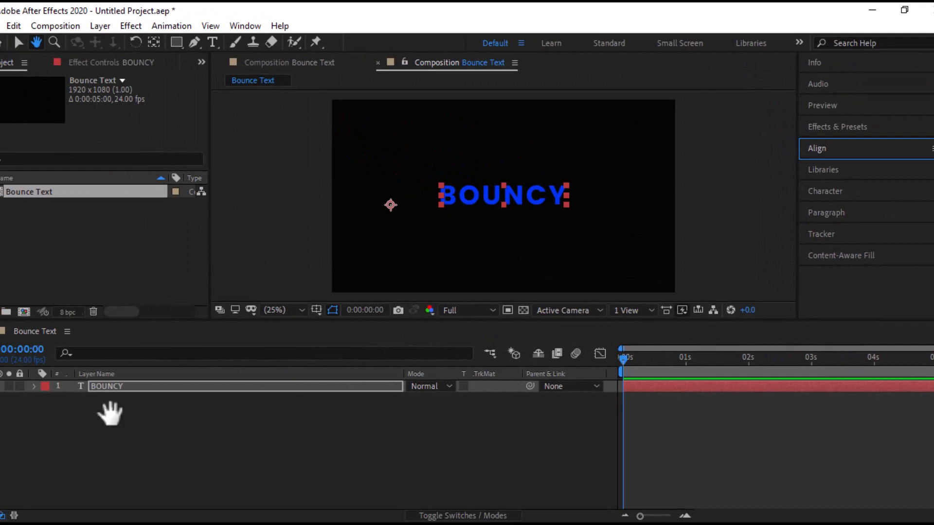
# - Add a Scale text animator to the BOUNCY layer and set its scale to 0%
pyautogui.click(100, 387)
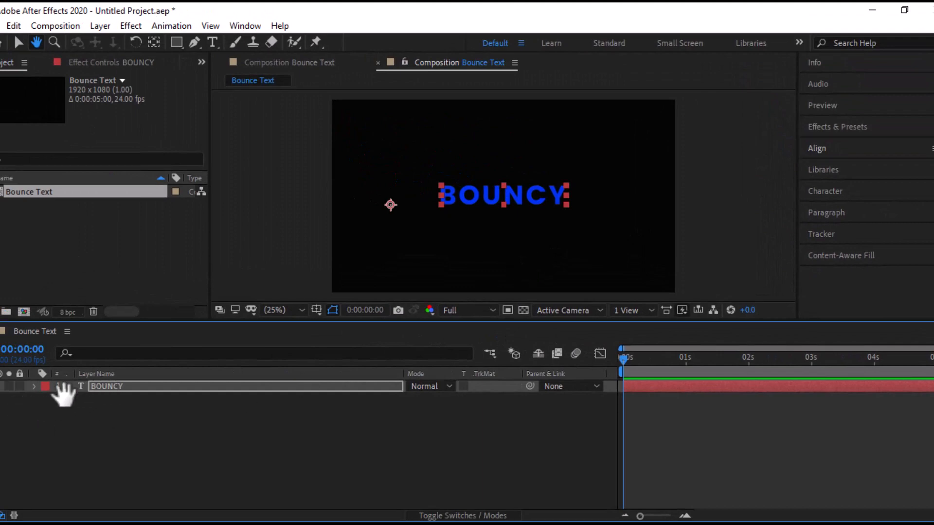
pyautogui.click(18, 43)
pyautogui.click(33, 387)
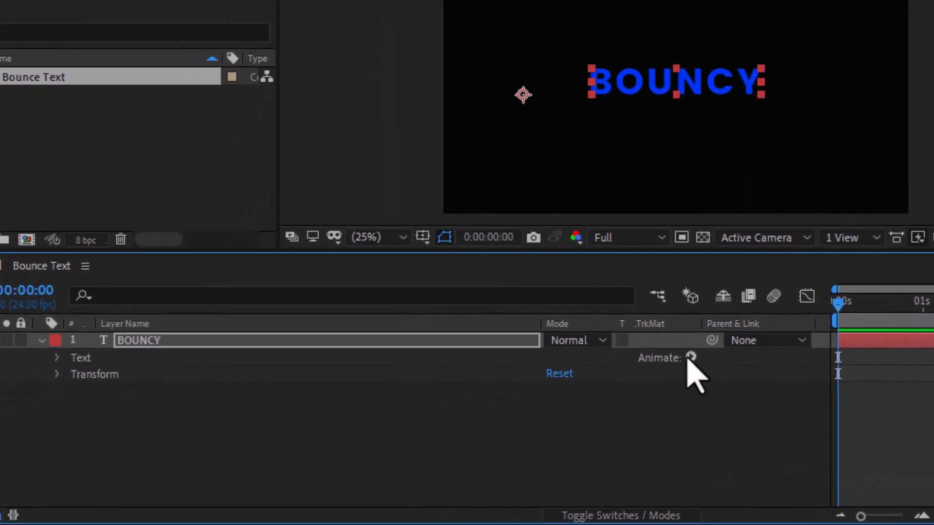
pyautogui.click(690, 358)
pyautogui.click(790, 36)
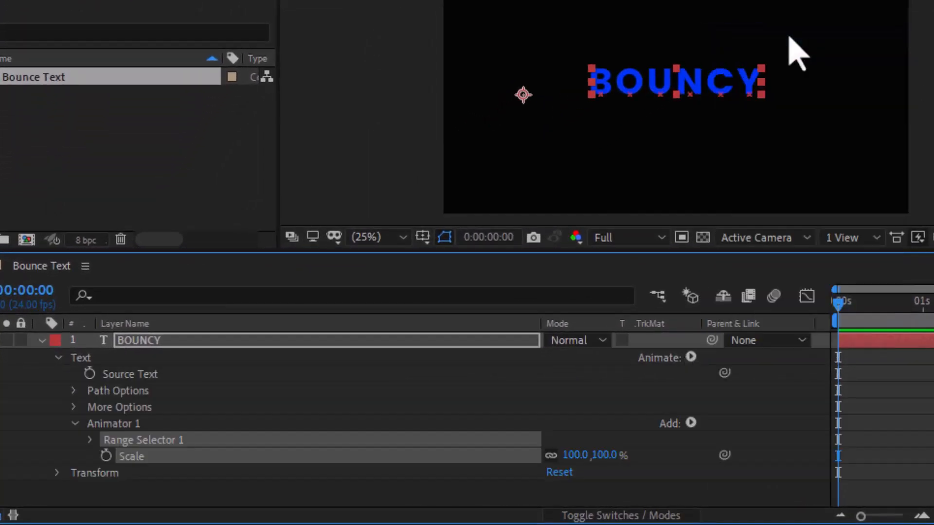
pyautogui.click(606, 456)
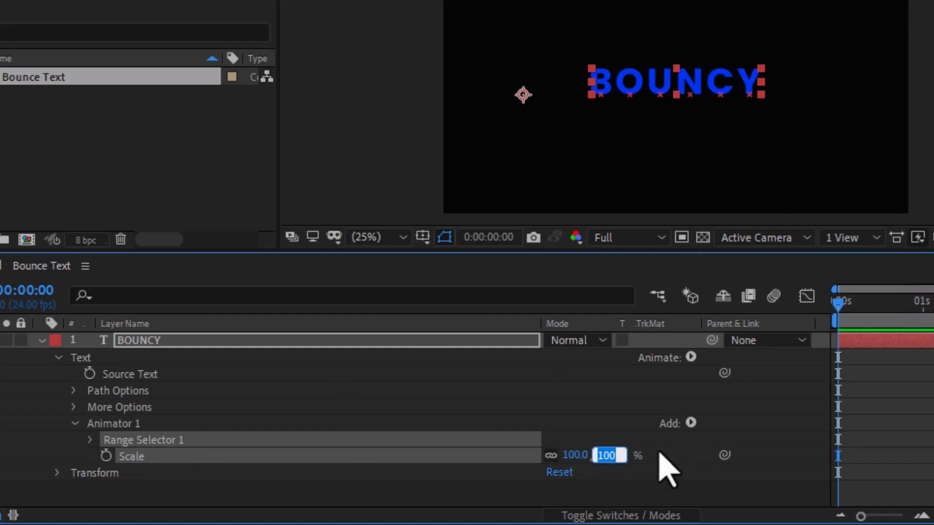
pyautogui.press('Return')
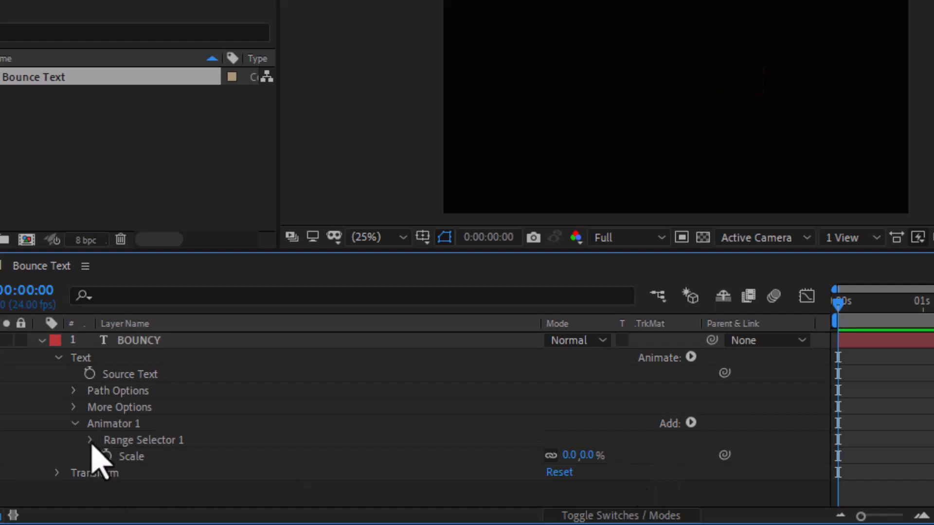
# - Add an Expression selector to the BOUNCY layer's Scale animator
pyautogui.click(691, 423)
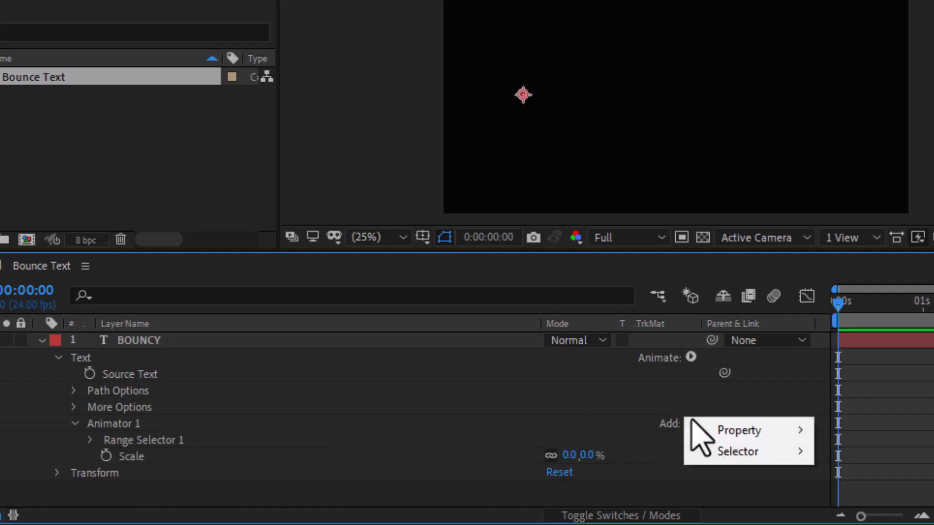
pyautogui.moveTo(729, 452)
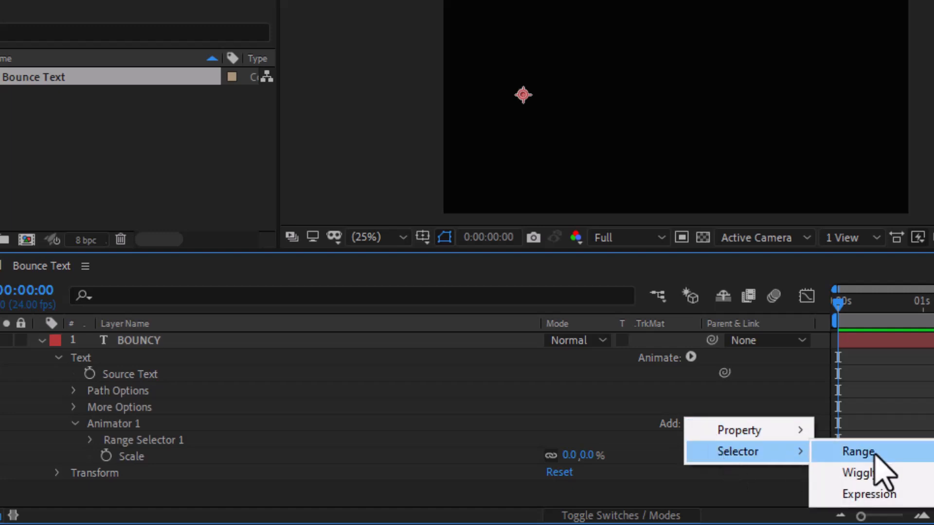
pyautogui.click(861, 494)
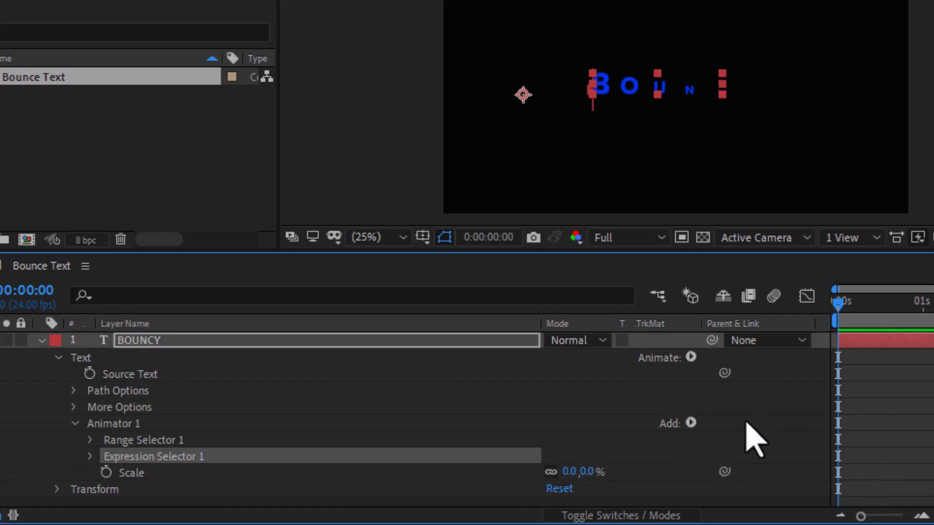
# - Delete the animator's Range Selector 1 and enable an expression on the Expression Selector's Amount property
pyautogui.click(188, 441)
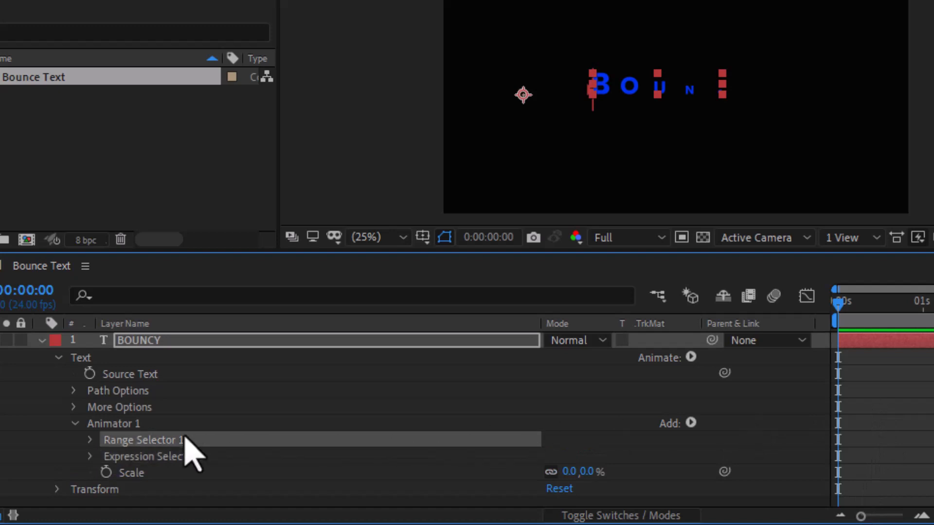
pyautogui.press('Delete')
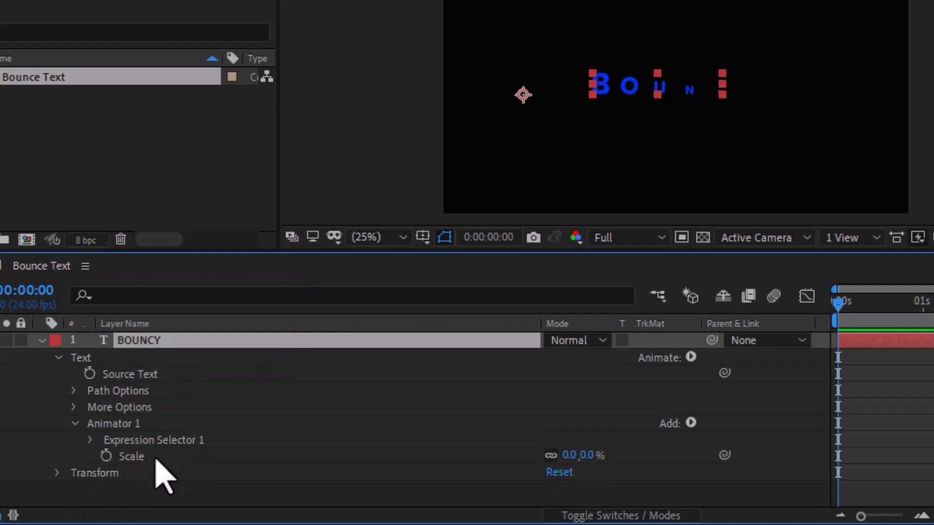
pyautogui.click(90, 441)
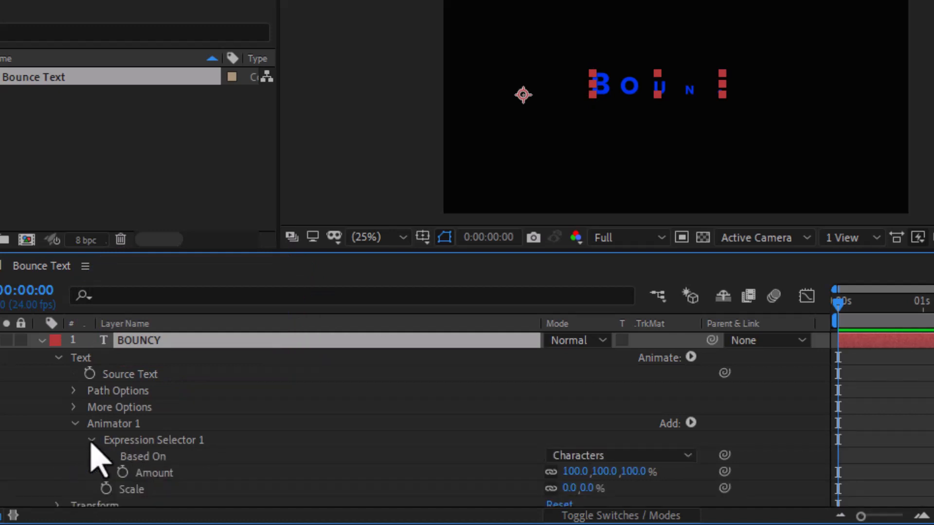
pyautogui.keyDown('alt'); pyautogui.click(119, 472); pyautogui.keyUp('alt')
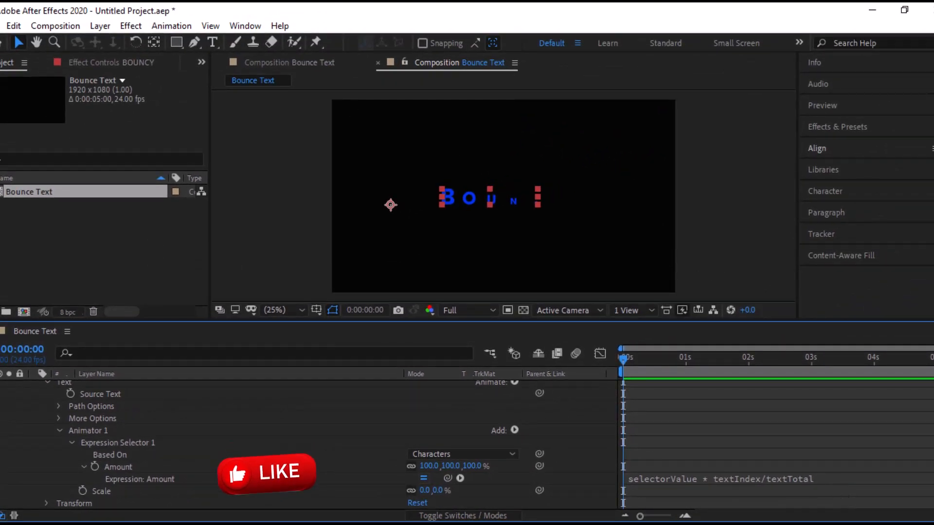
# - Switch to the Text bounce Expression file in Notepad, copy its entire code, and close the file
pyautogui.hotkey('alt', 'Tab')
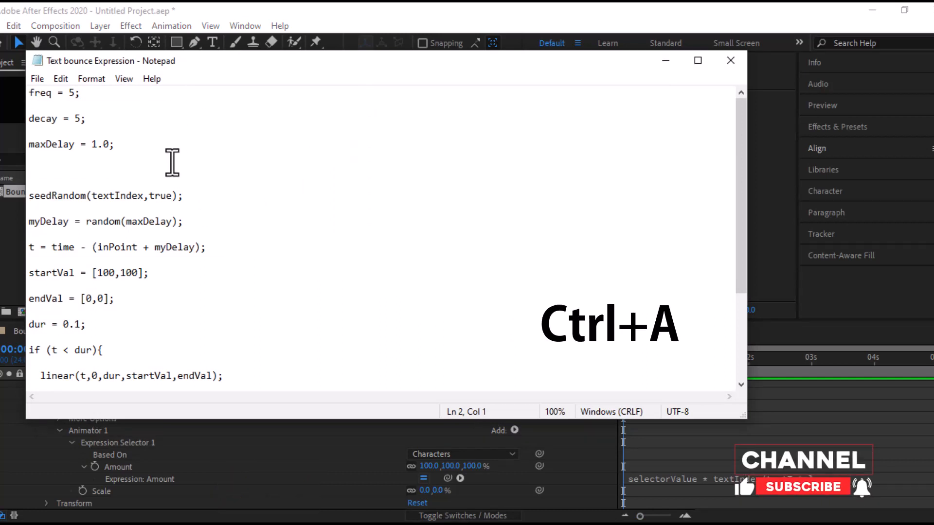
pyautogui.hotkey('ctrl', 'a')
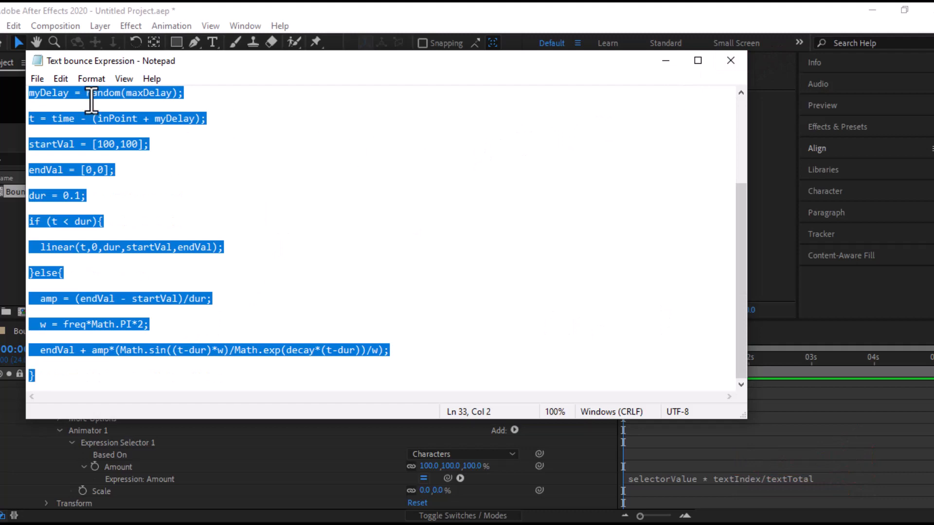
pyautogui.hotkey('ctrl', 'c')
pyautogui.click(65, 85)
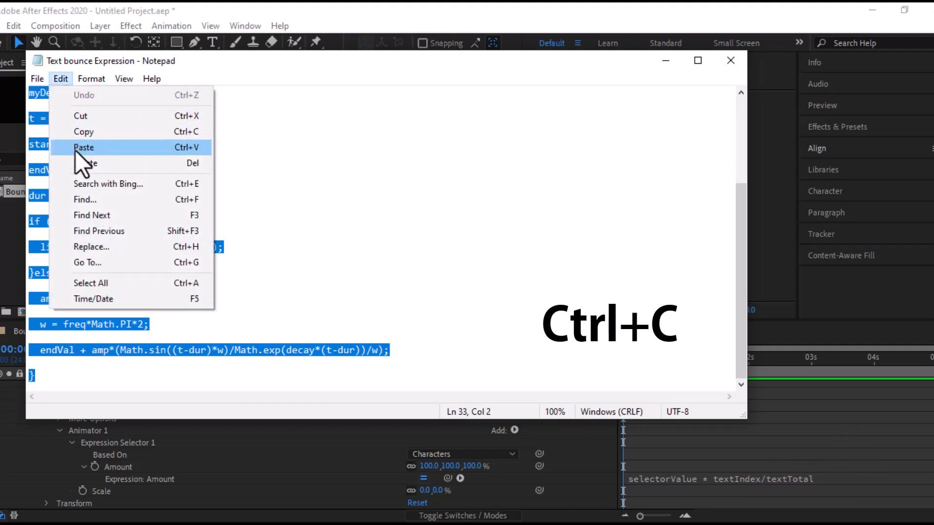
pyautogui.click(82, 137)
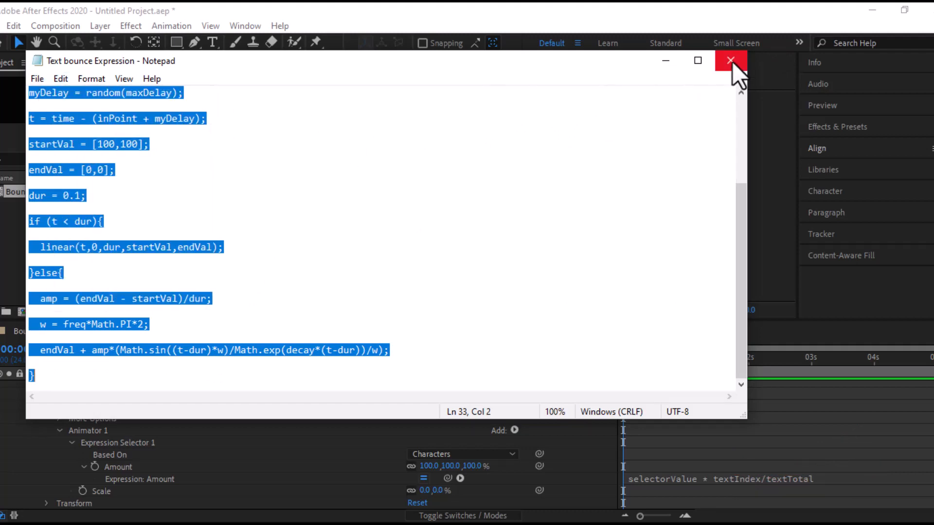
pyautogui.click(730, 60)
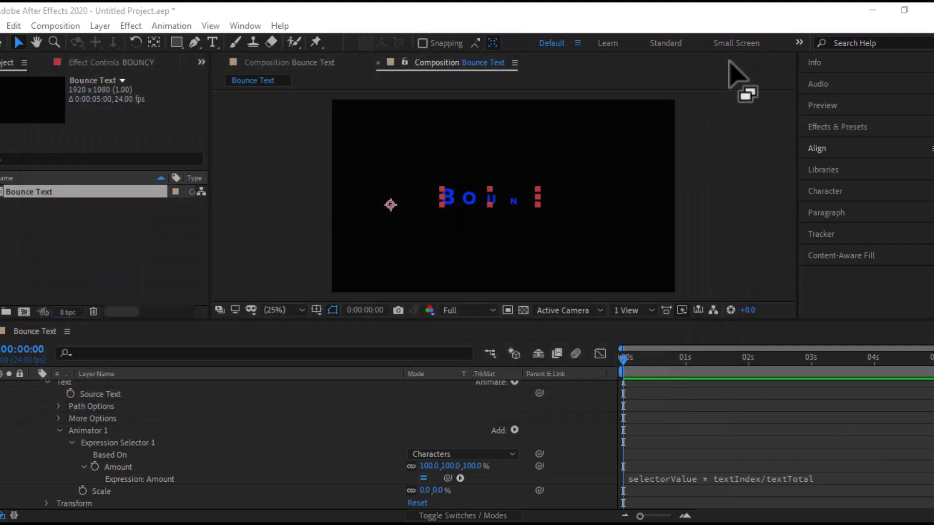
# - Replace the default expression on the Expression Selector's Amount property with the copied bounce code
pyautogui.click(722, 478)
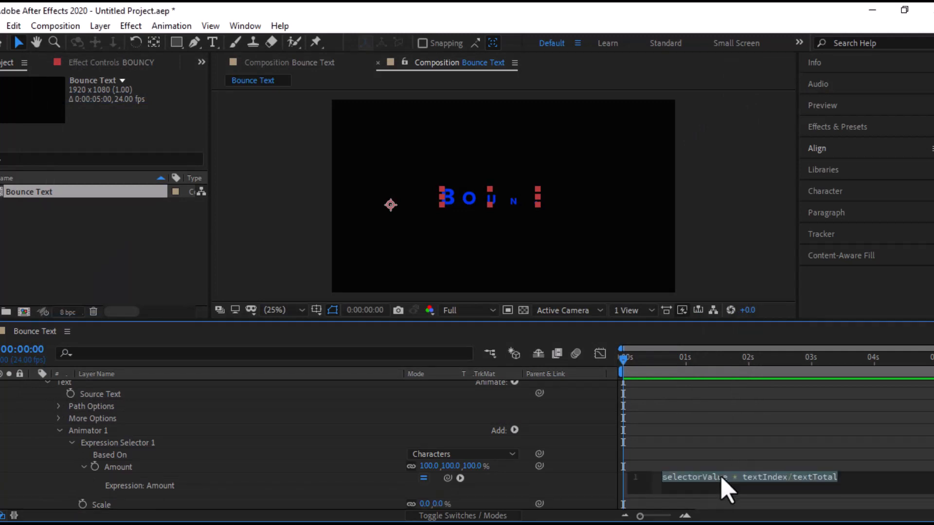
pyautogui.hotkey('ctrl', 'v')
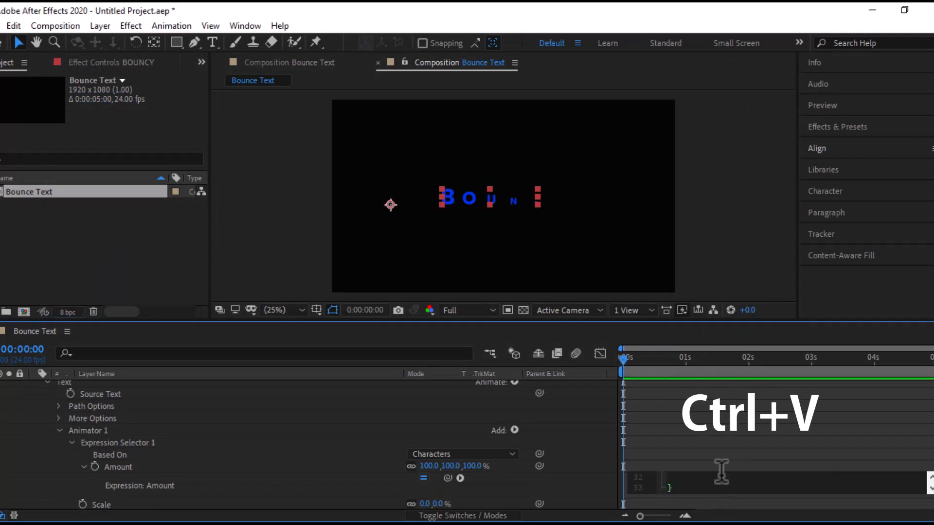
pyautogui.press('KP_Enter')
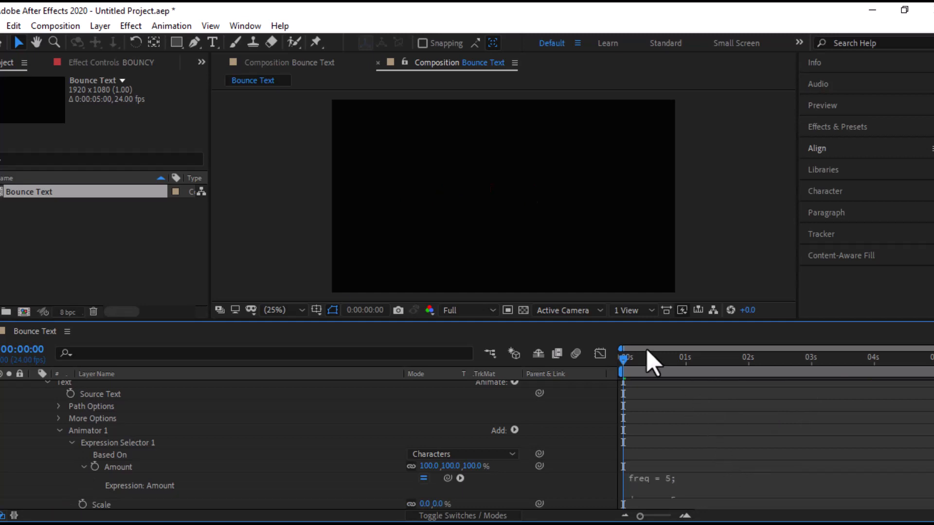
# - End the work area at 0:00:02:01, preview the bounce animation from the start, and return to the first frame
pyautogui.moveTo(647, 358); pyautogui.dragTo(750, 358)
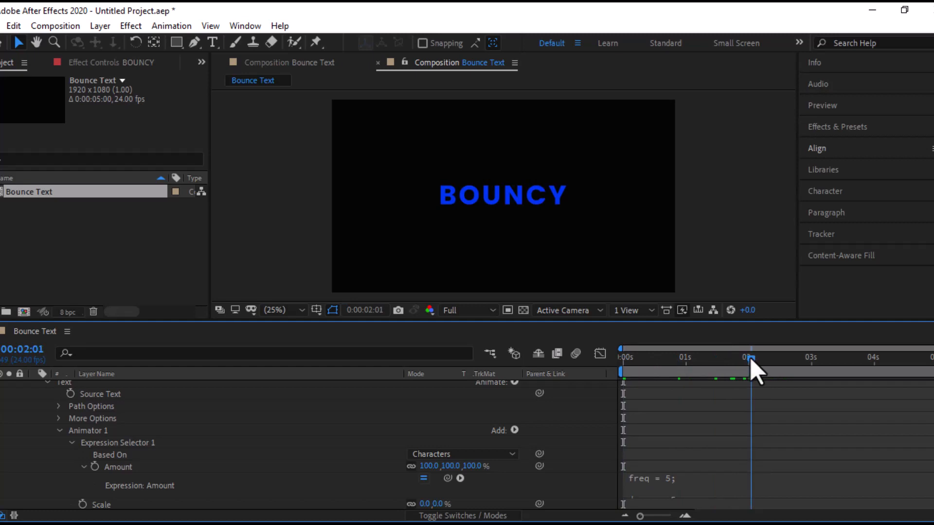
pyautogui.press('n')
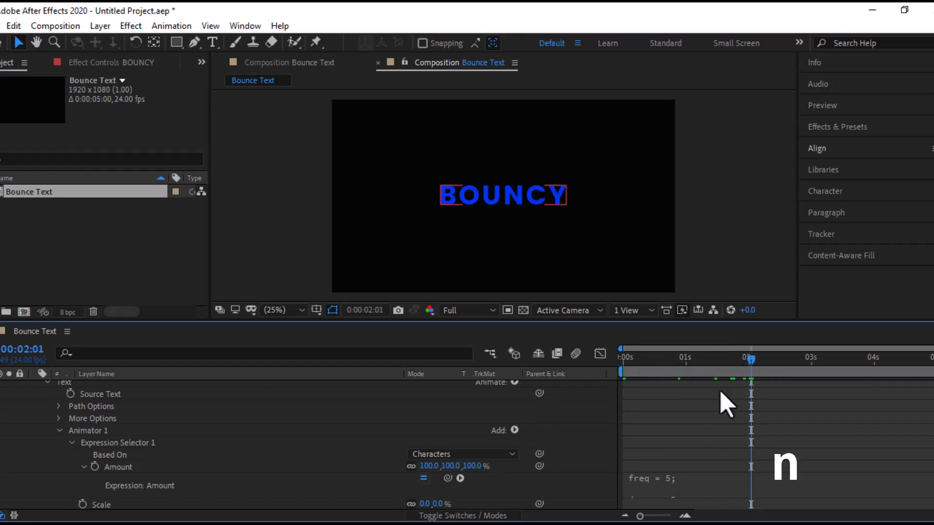
pyautogui.moveTo(711, 358); pyautogui.dragTo(619, 358)
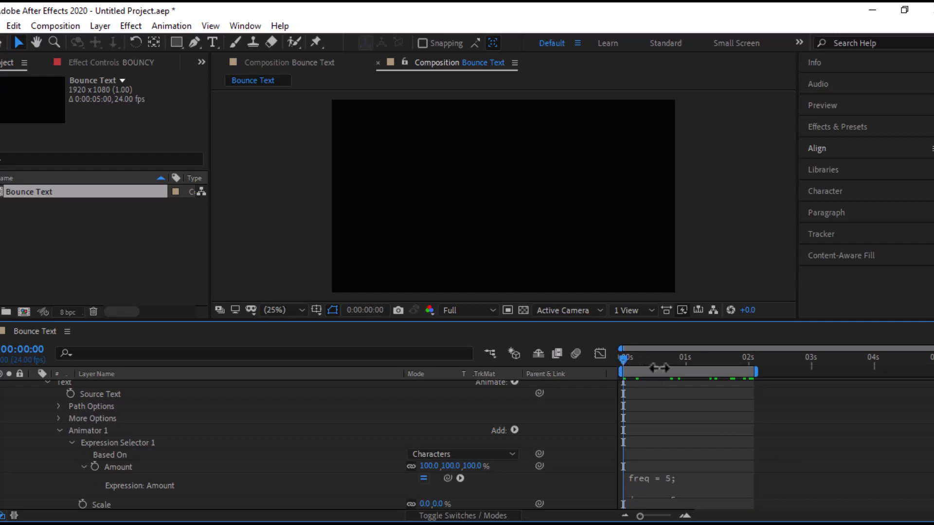
pyautogui.press('space')
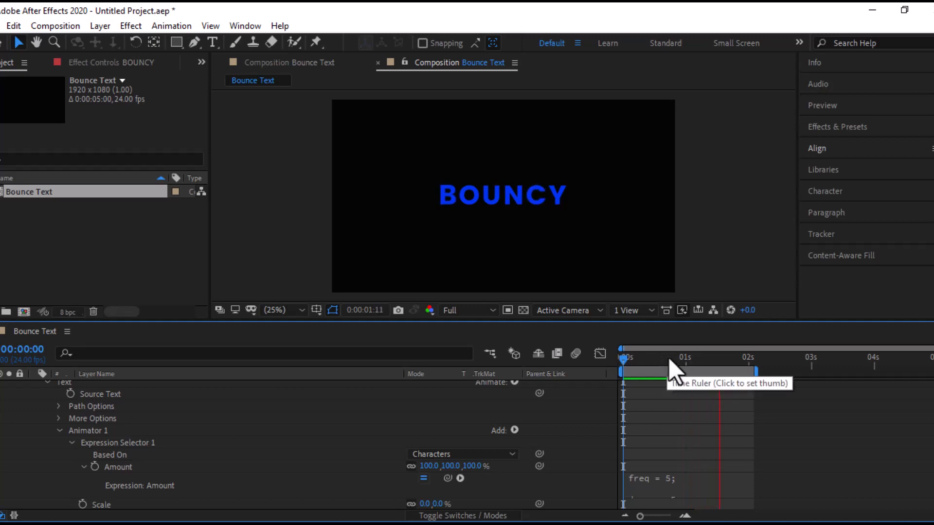
pyautogui.click(680, 360)
pyautogui.moveTo(682, 363); pyautogui.dragTo(617, 361)
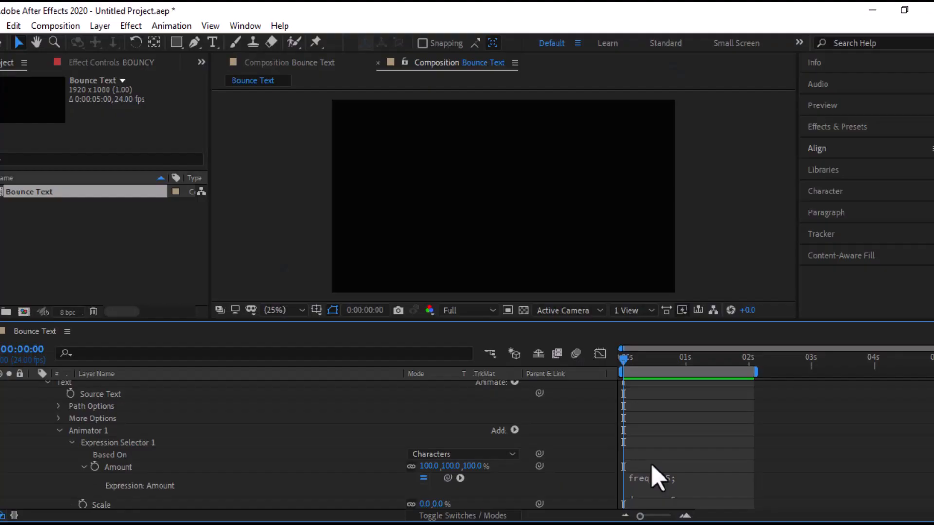
# - Set maxDelay to 0.7 and dur to 0.07 in the Amount expression, and preview the adjusted bounce
pyautogui.press('`')
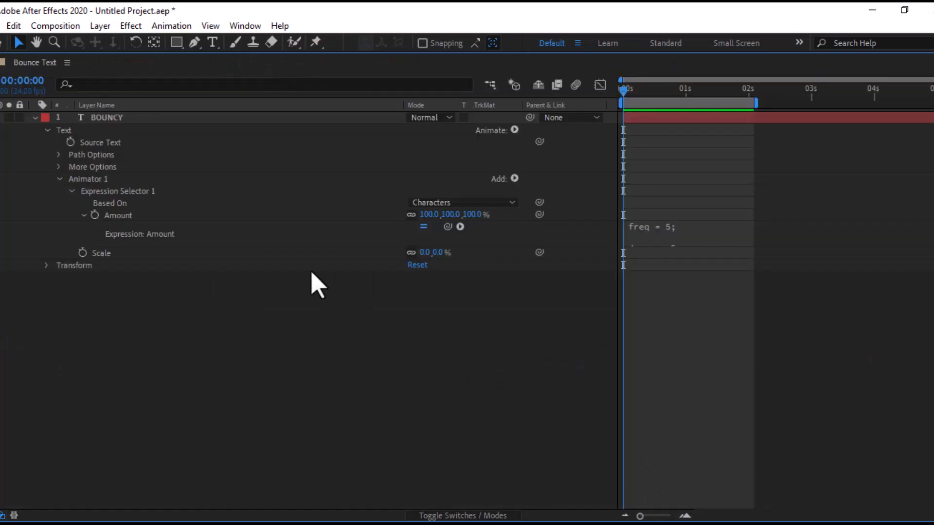
pyautogui.click(673, 237)
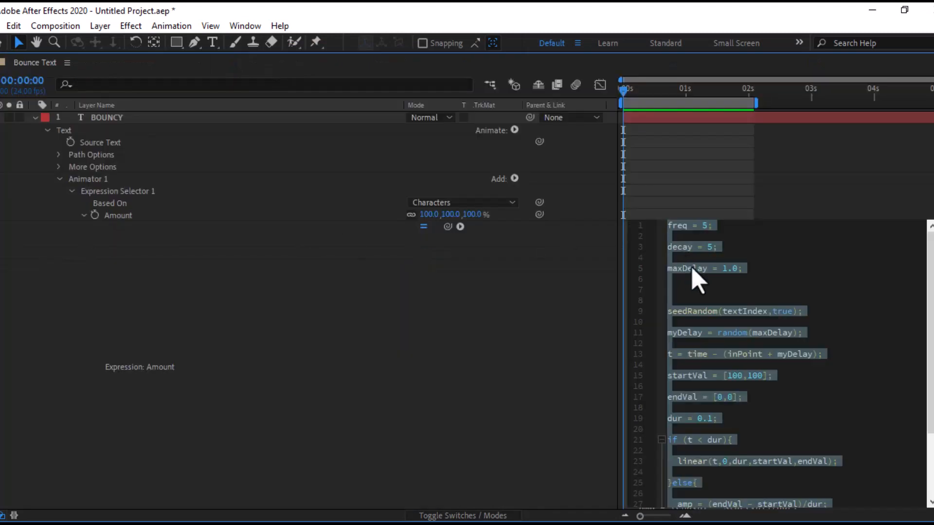
pyautogui.click(849, 313)
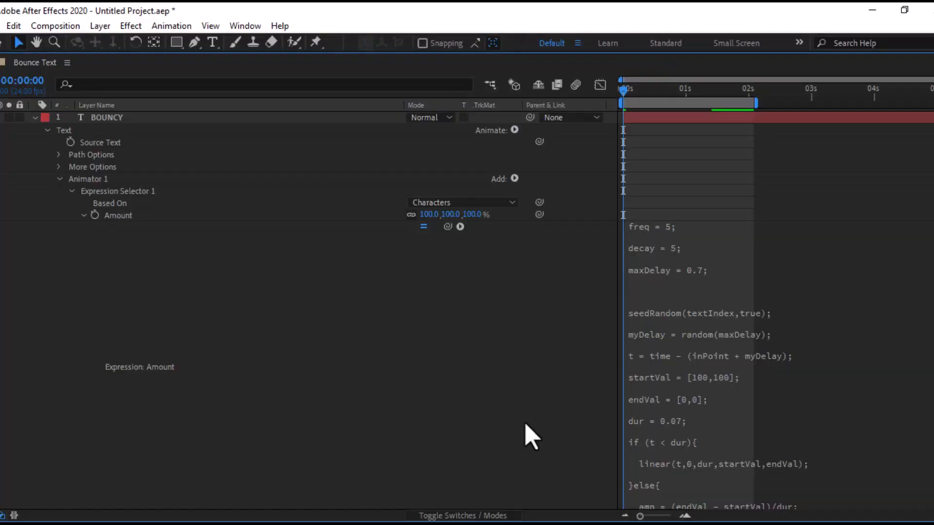
pyautogui.press('`')
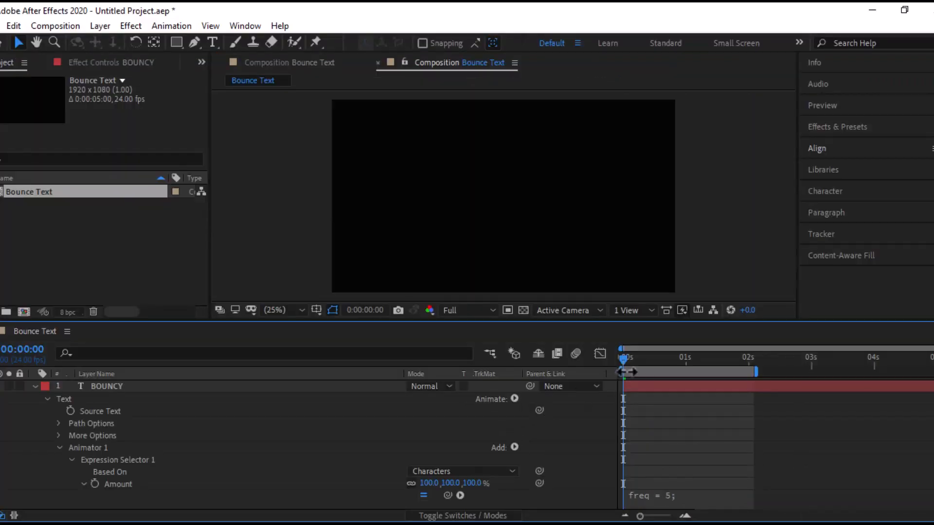
pyautogui.press('space')
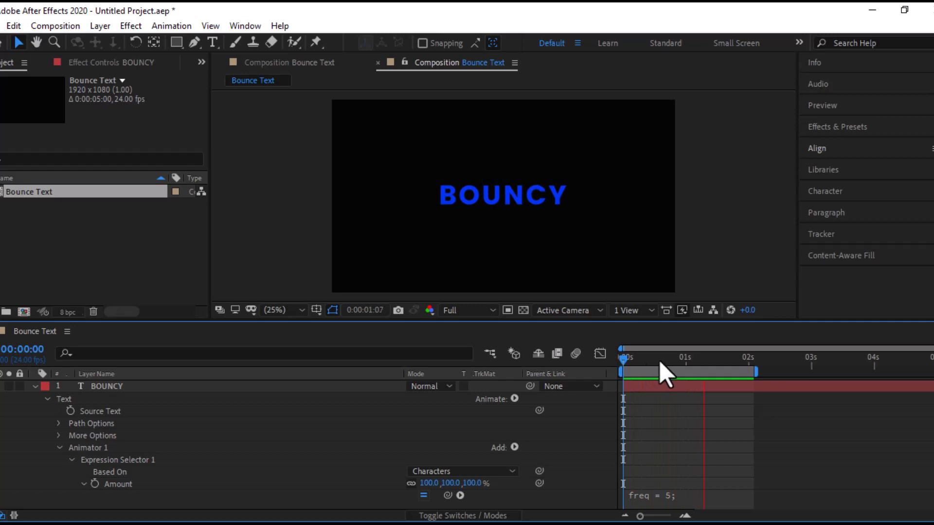
pyautogui.click(658, 365)
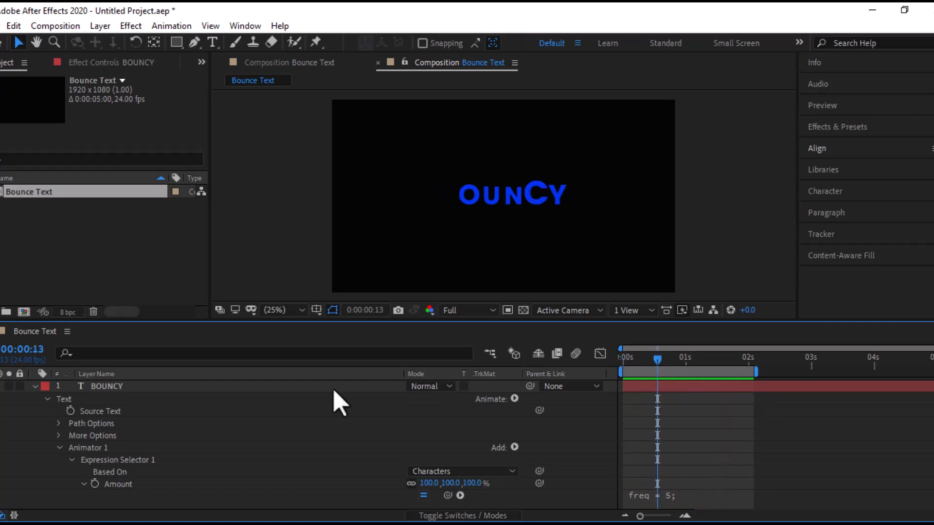
# - Collapse the BOUNCY layer and change its text fill color to white (FFFFFF)
pyautogui.click(35, 386)
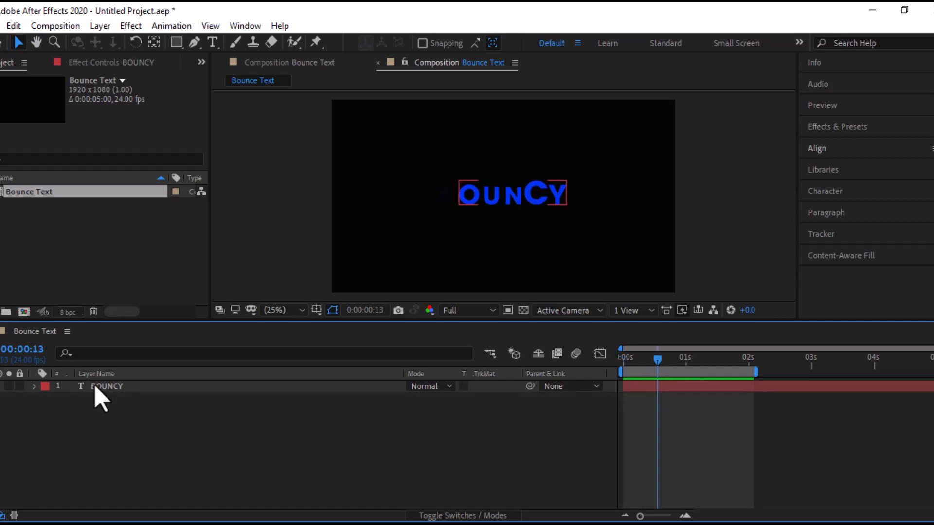
pyautogui.click(240, 386)
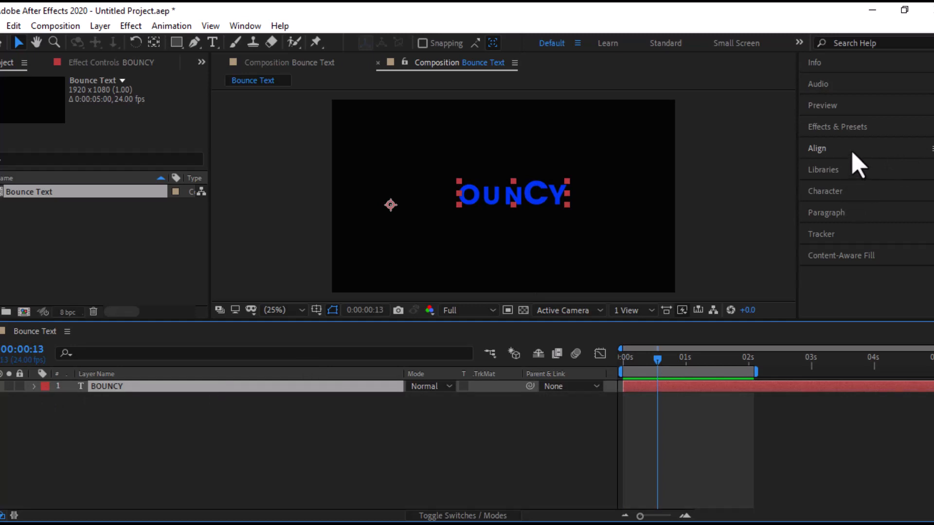
pyautogui.click(838, 194)
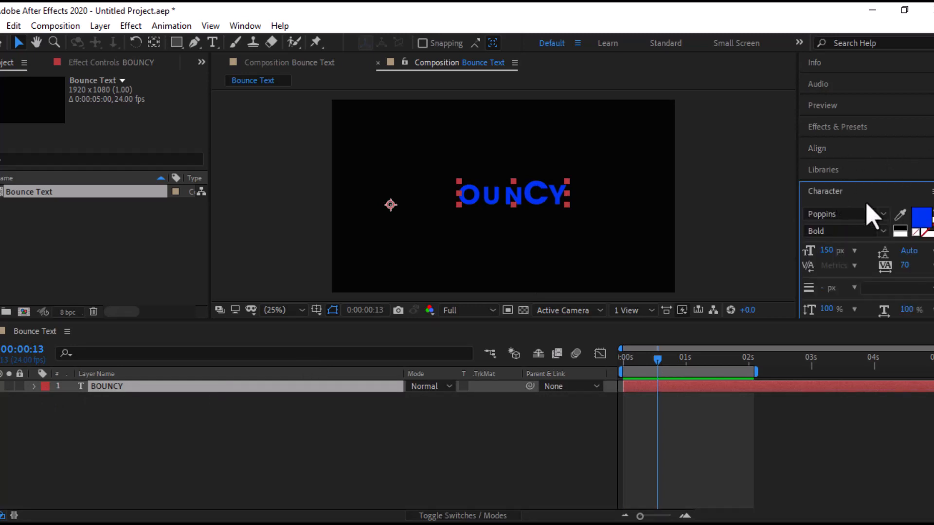
pyautogui.click(921, 218)
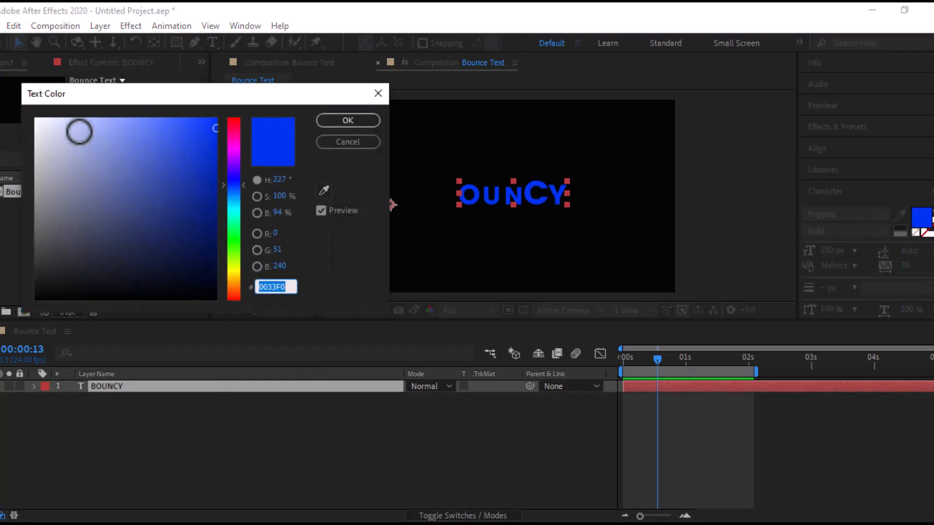
pyautogui.moveTo(77, 131); pyautogui.dragTo(32, 118)
pyautogui.click(350, 121)
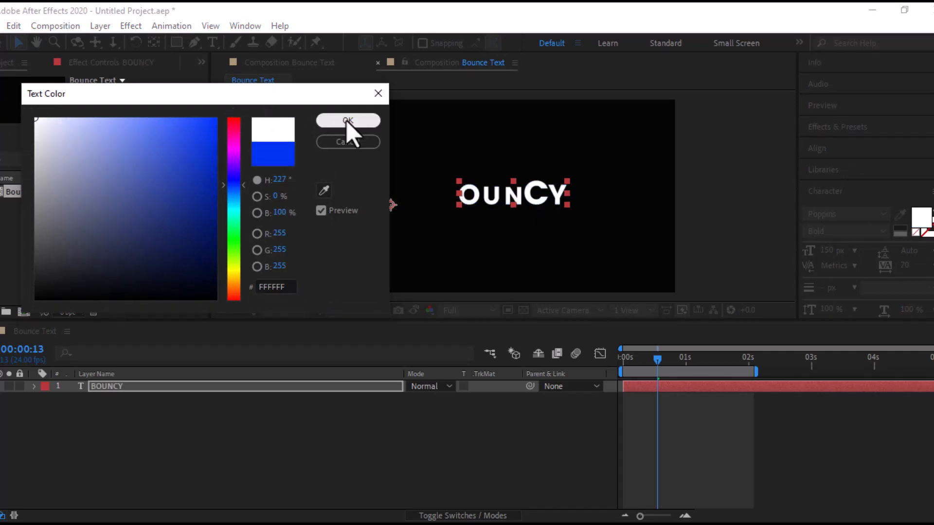
# - Duplicate the BOUNCY layer and shift the copy in time so it starts at 0:00:00:10
pyautogui.click(220, 391)
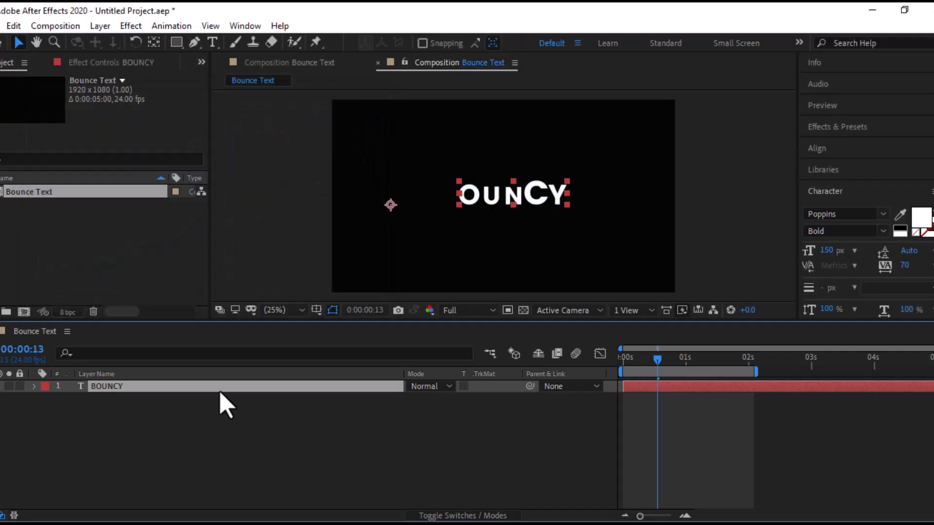
pyautogui.click(15, 26)
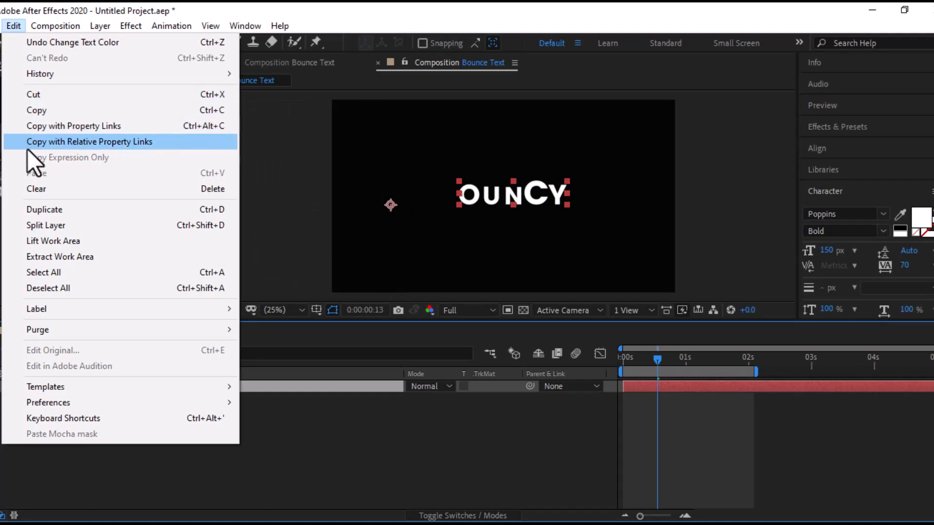
pyautogui.click(38, 214)
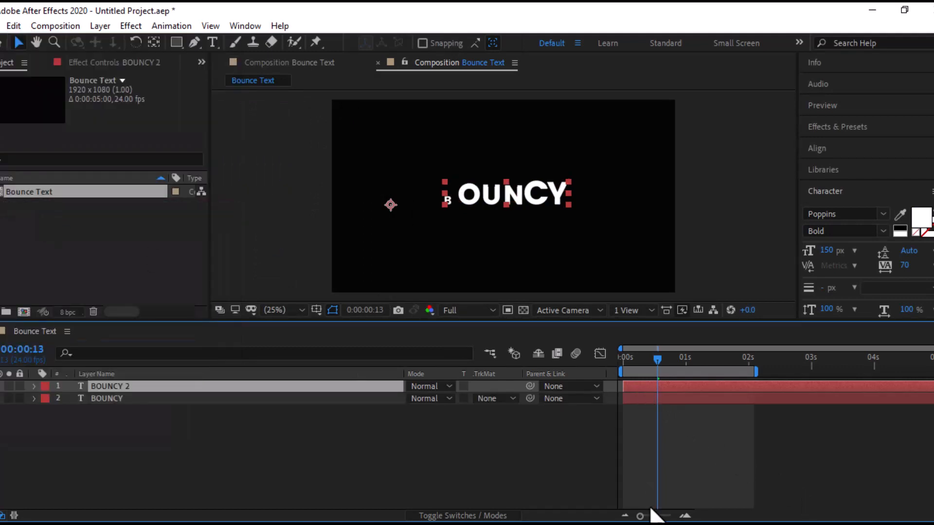
pyautogui.moveTo(655, 518); pyautogui.dragTo(661, 519)
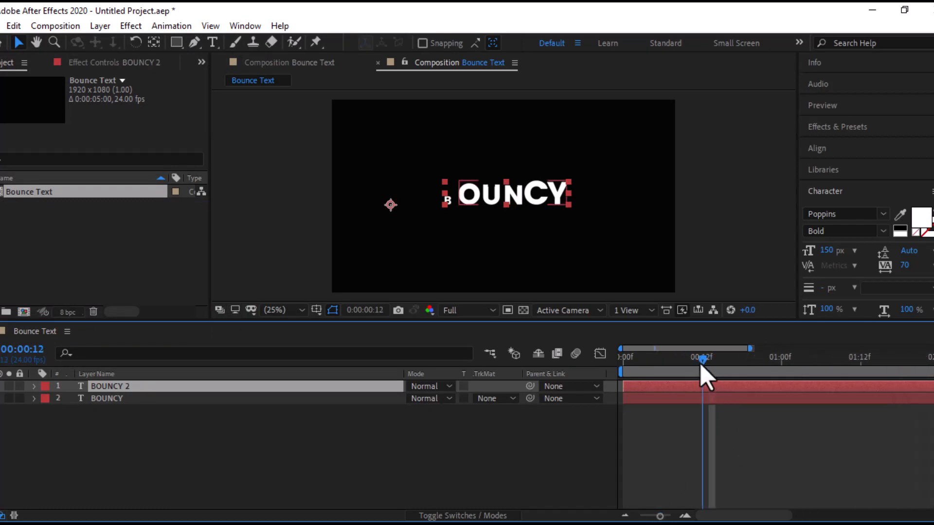
pyautogui.moveTo(700, 365); pyautogui.dragTo(679, 367)
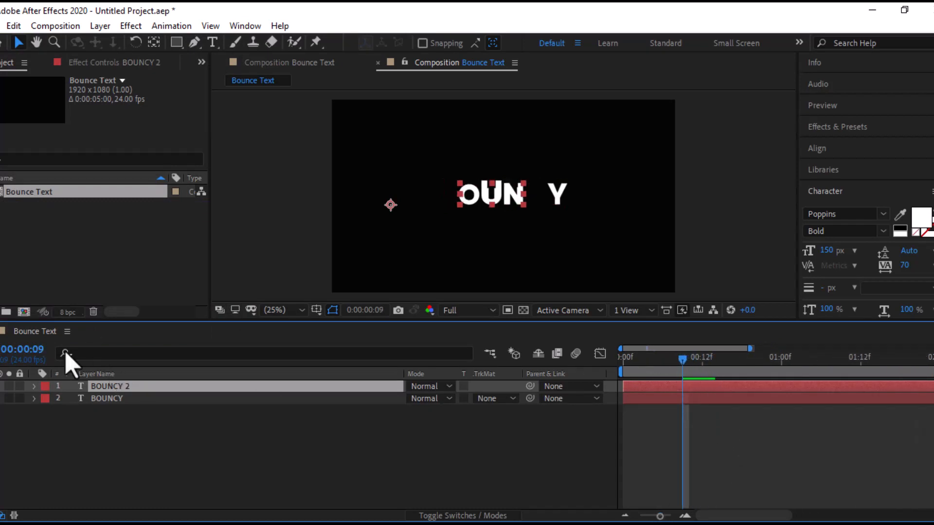
pyautogui.moveTo(664, 520); pyautogui.dragTo(668, 519)
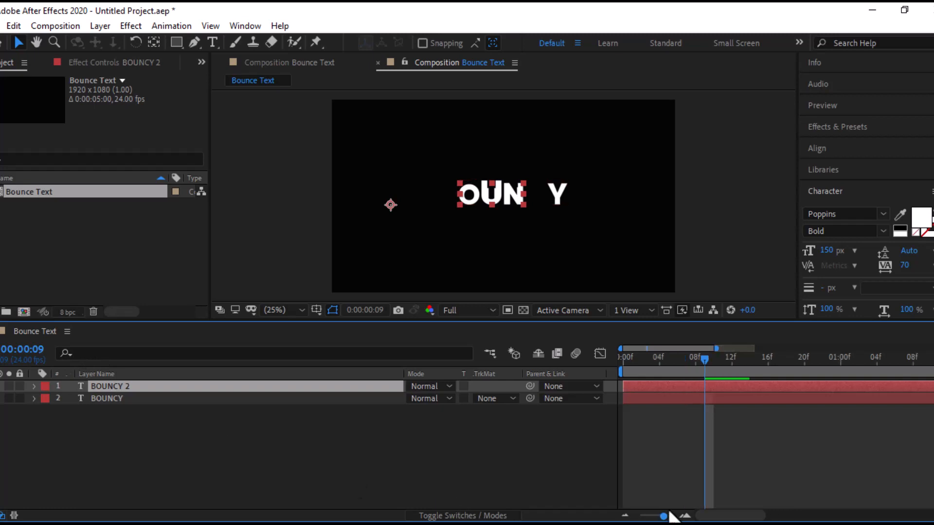
pyautogui.moveTo(702, 357); pyautogui.dragTo(709, 358)
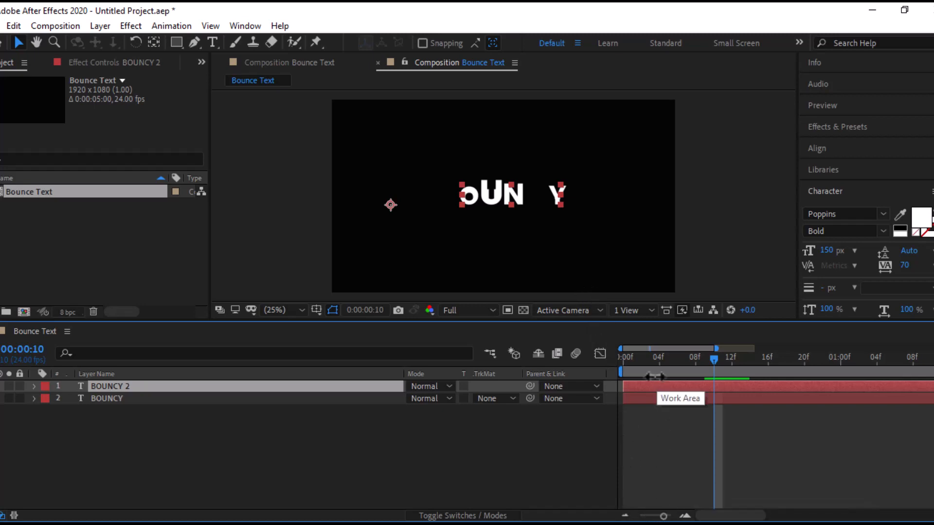
pyautogui.moveTo(650, 385); pyautogui.dragTo(731, 393)
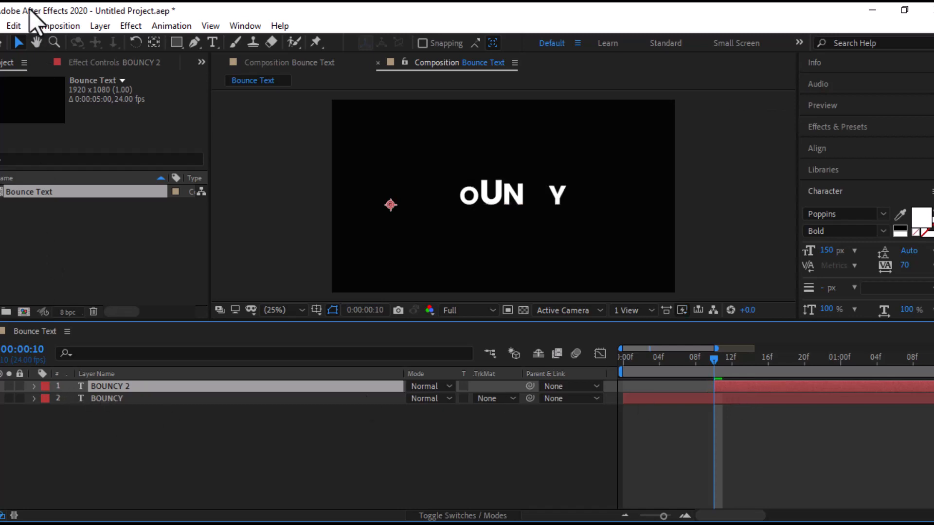
# - Duplicate the BOUNCY 2 layer and shift the new copy so it starts at 0:00:00:20
pyautogui.click(16, 27)
pyautogui.click(45, 209)
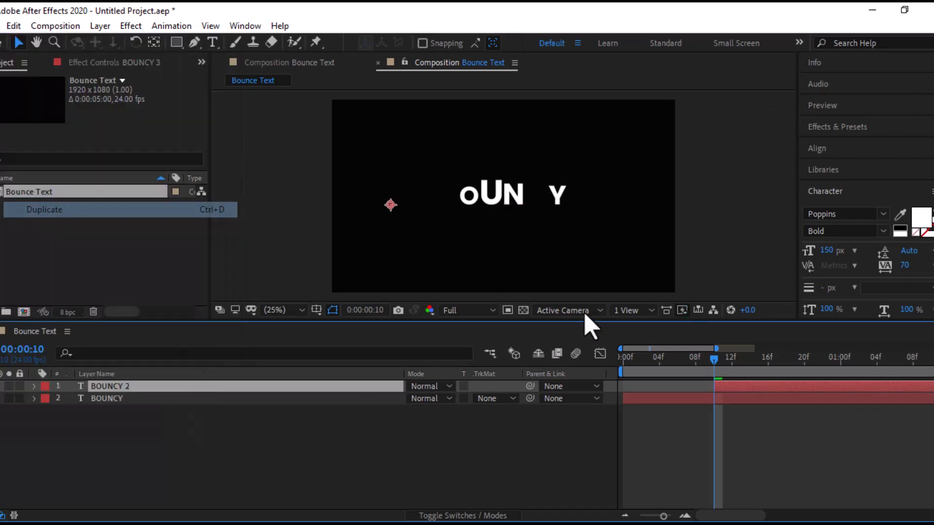
pyautogui.click(805, 362)
pyautogui.moveTo(769, 388); pyautogui.dragTo(857, 389)
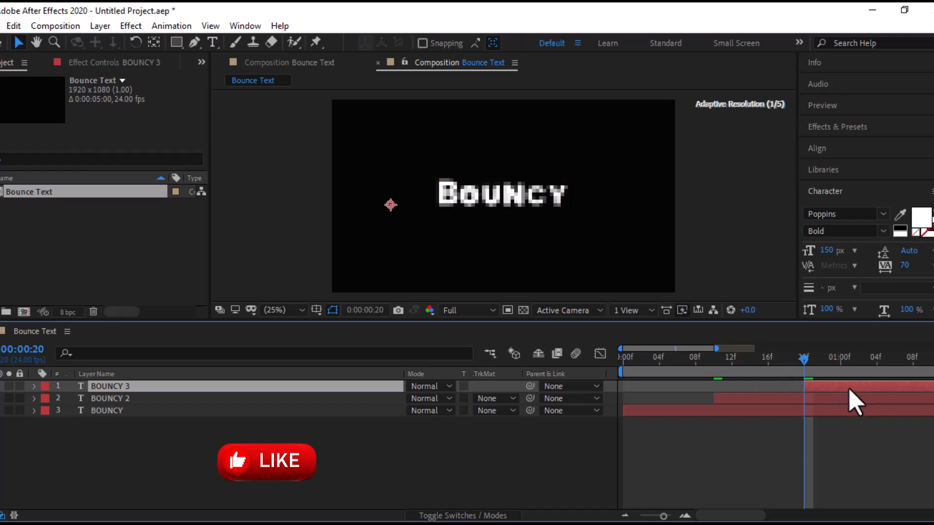
# - Change the text fill color of the original BOUNCY layer to cyan (00CDDF)
pyautogui.click(116, 411)
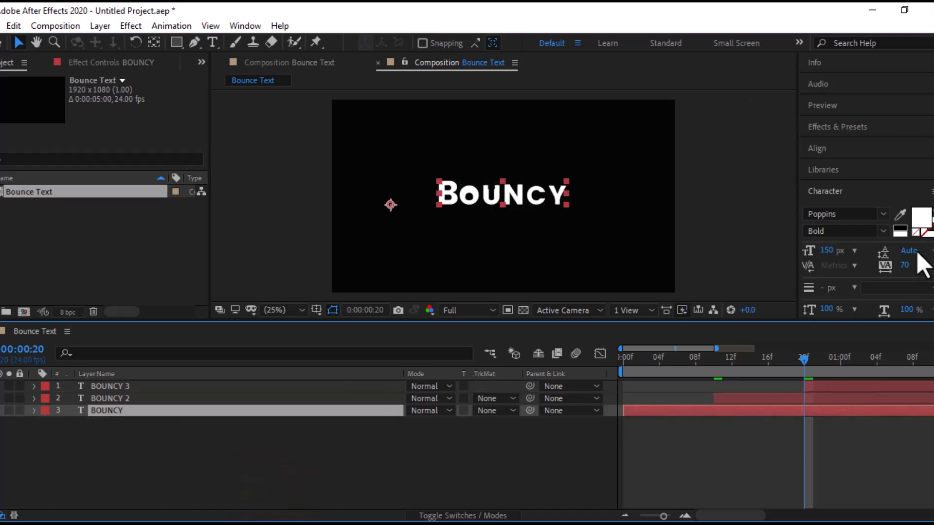
pyautogui.click(922, 219)
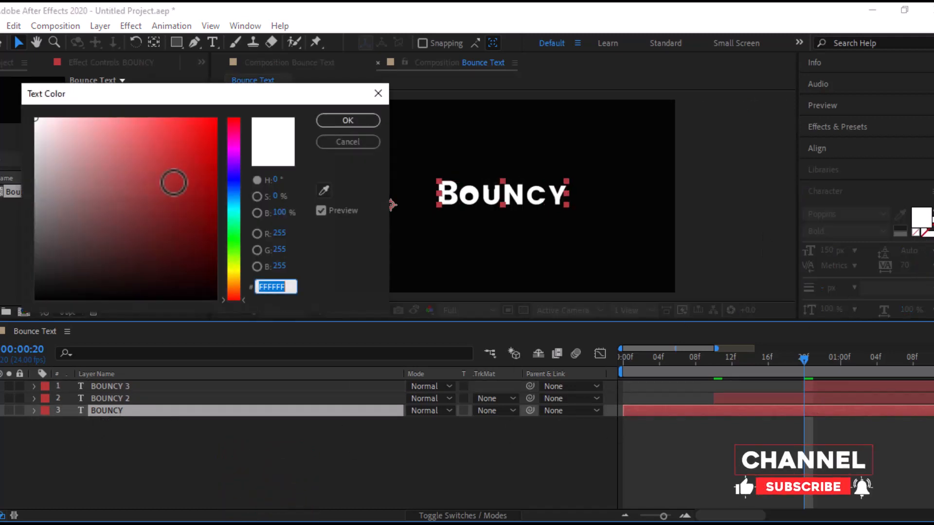
pyautogui.click(232, 276)
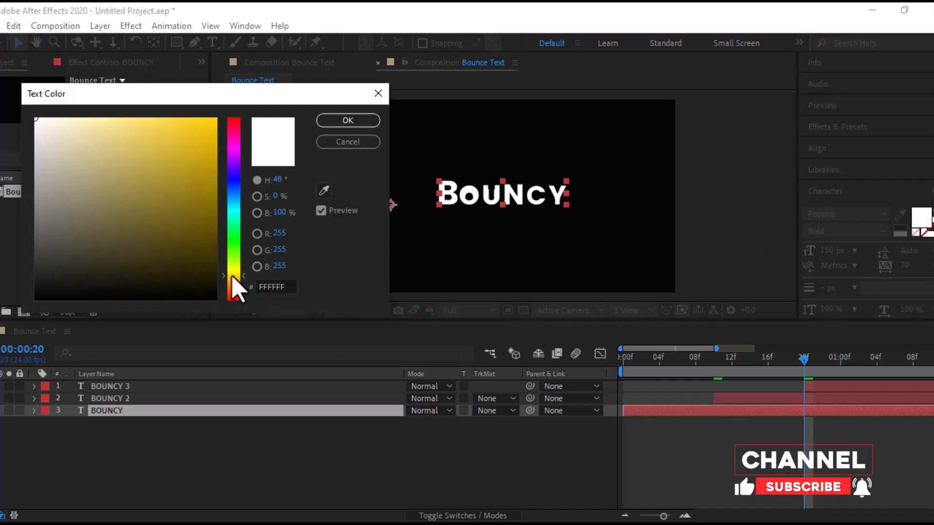
pyautogui.moveTo(232, 277); pyautogui.dragTo(243, 212)
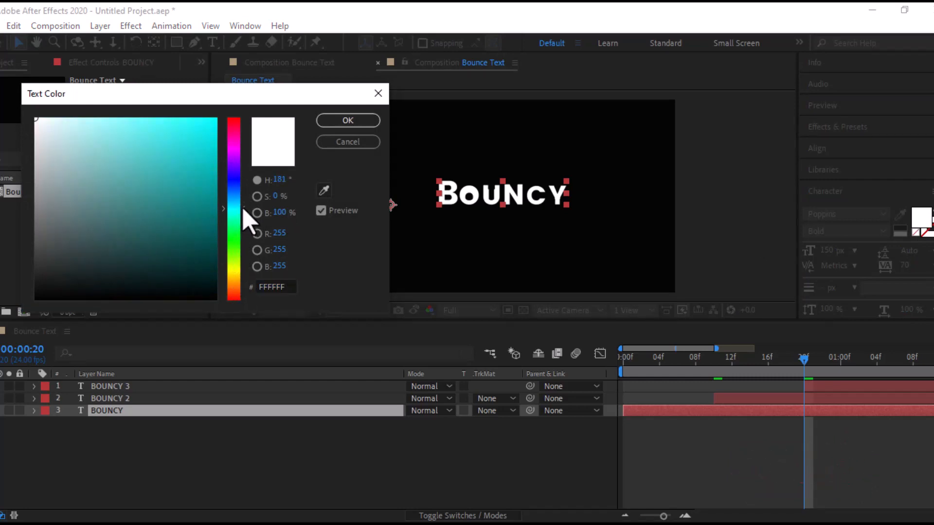
pyautogui.moveTo(208, 142); pyautogui.dragTo(216, 140)
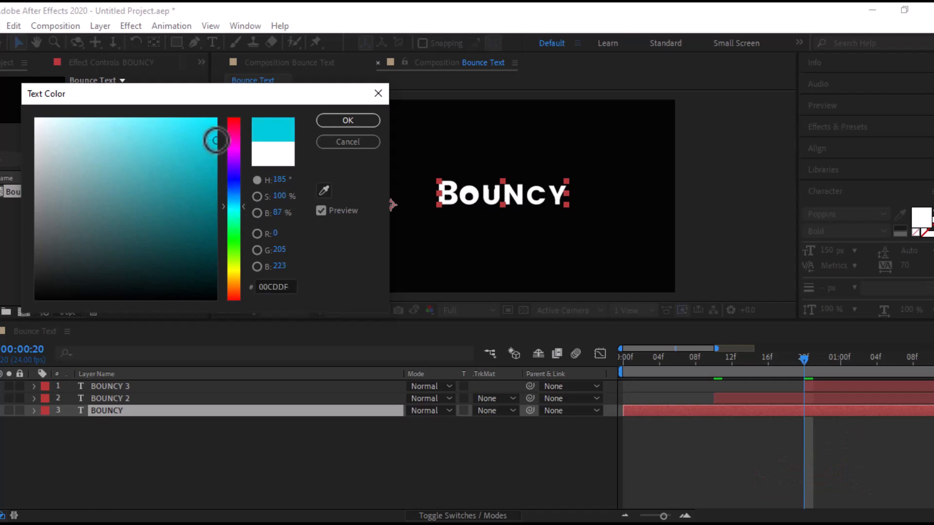
pyautogui.click(369, 124)
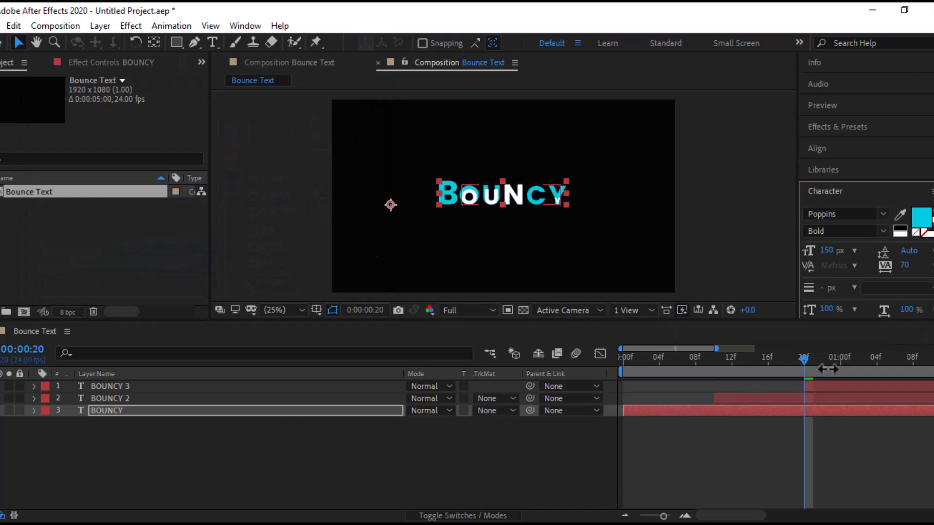
# - Change the text fill color of the BOUNCY 2 layer to hot pink
pyautogui.click(811, 396)
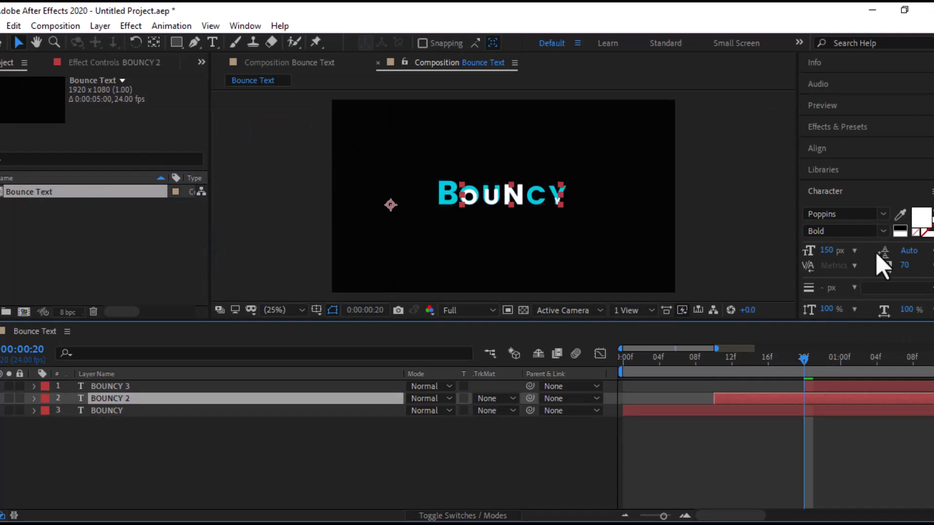
pyautogui.click(916, 220)
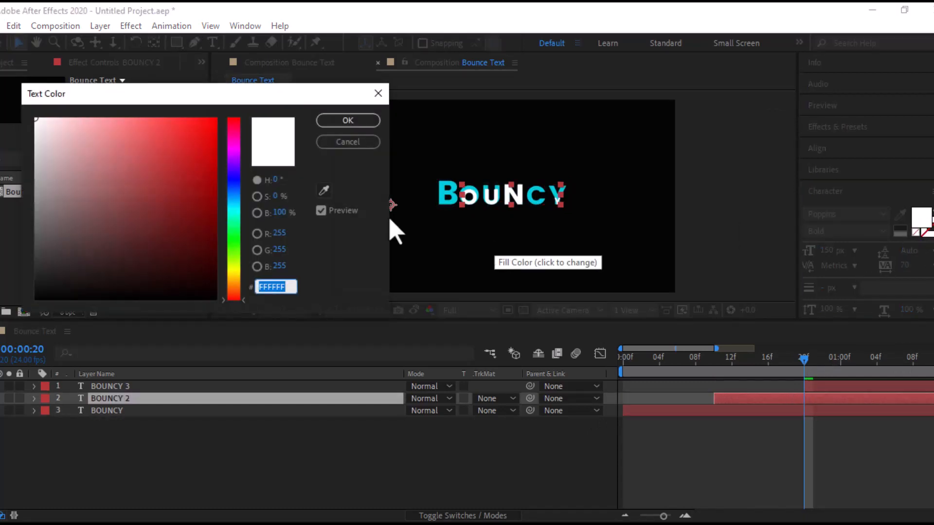
pyautogui.click(234, 137)
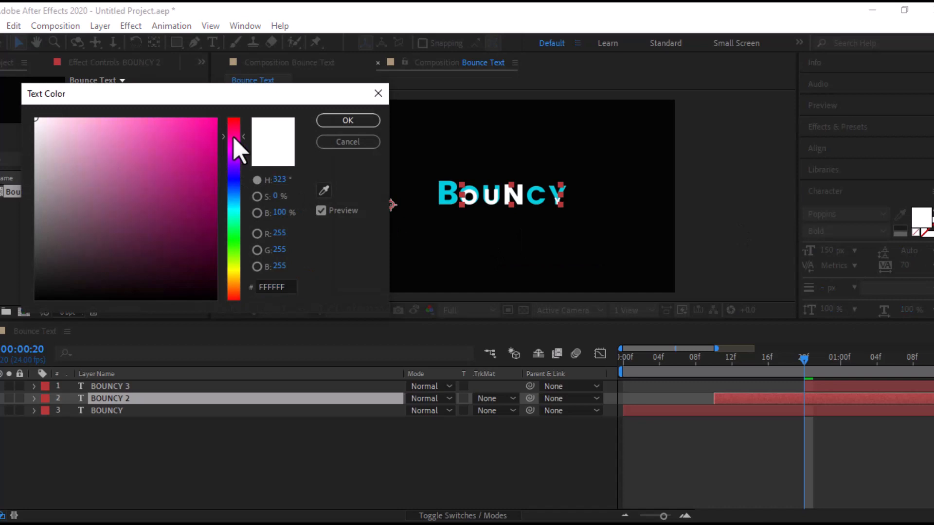
pyautogui.moveTo(198, 122); pyautogui.dragTo(231, 130)
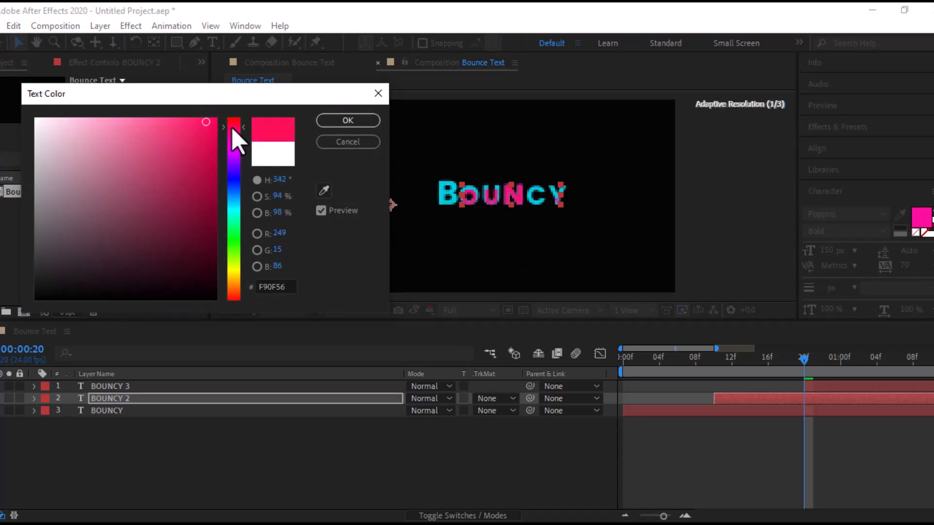
pyautogui.click(341, 123)
# - Pre-compose all three BOUNCY layers into a new composition named Text, moving all attributes into it
pyautogui.moveTo(838, 358); pyautogui.dragTo(895, 368)
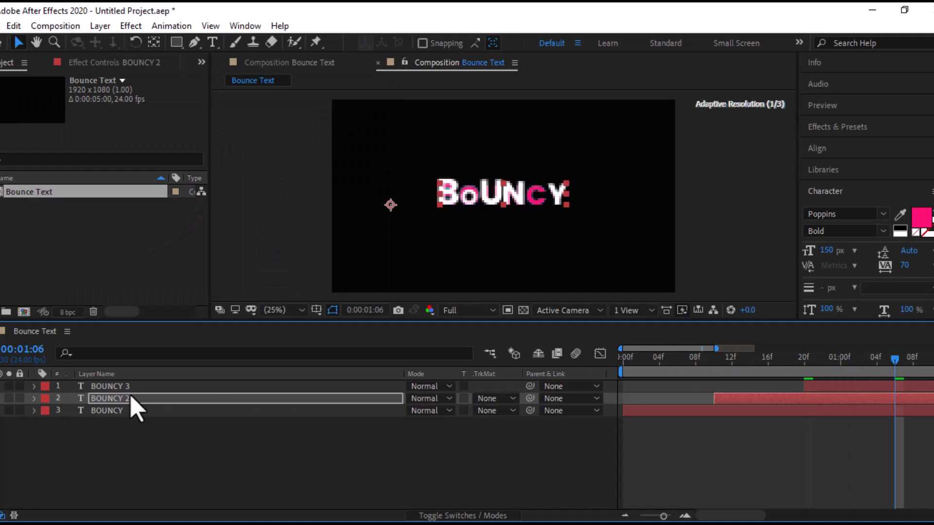
pyautogui.moveTo(654, 368); pyautogui.dragTo(633, 368)
pyautogui.moveTo(87, 425); pyautogui.dragTo(119, 381)
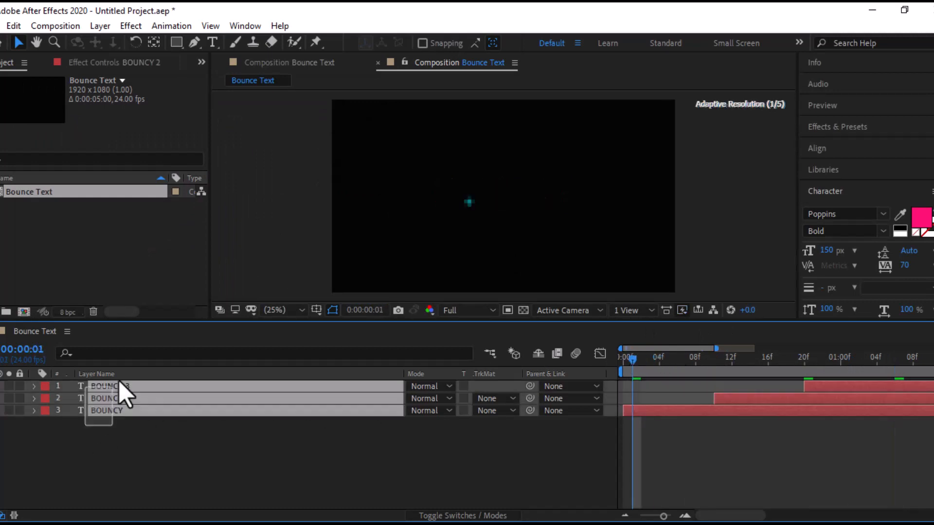
pyautogui.click(100, 26)
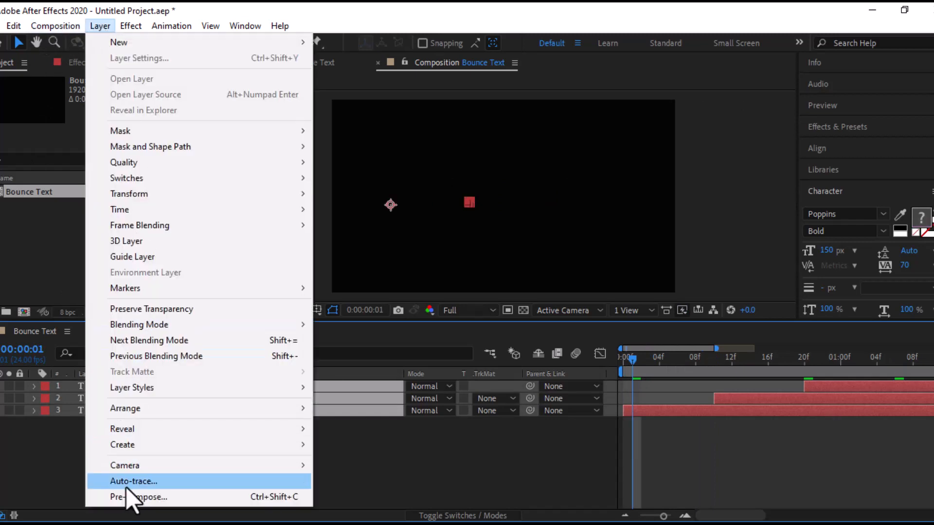
pyautogui.click(182, 506)
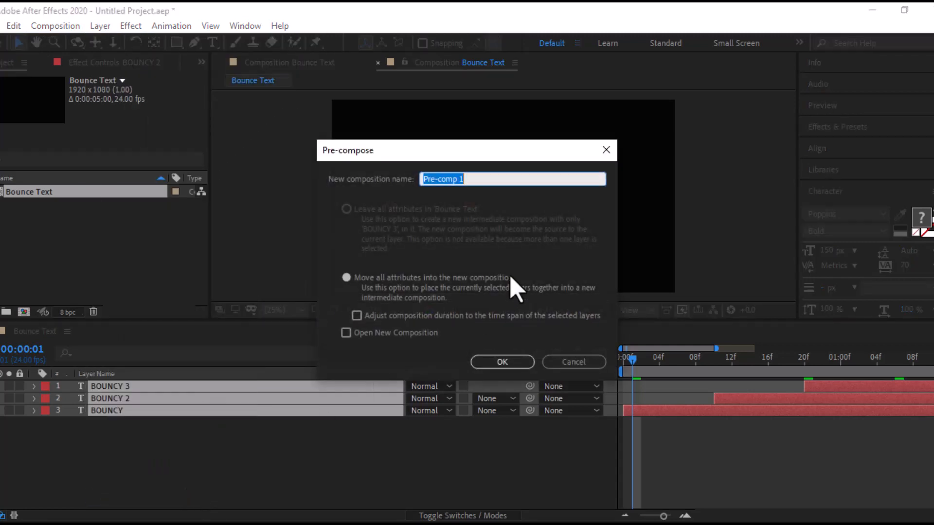
pyautogui.write('T')
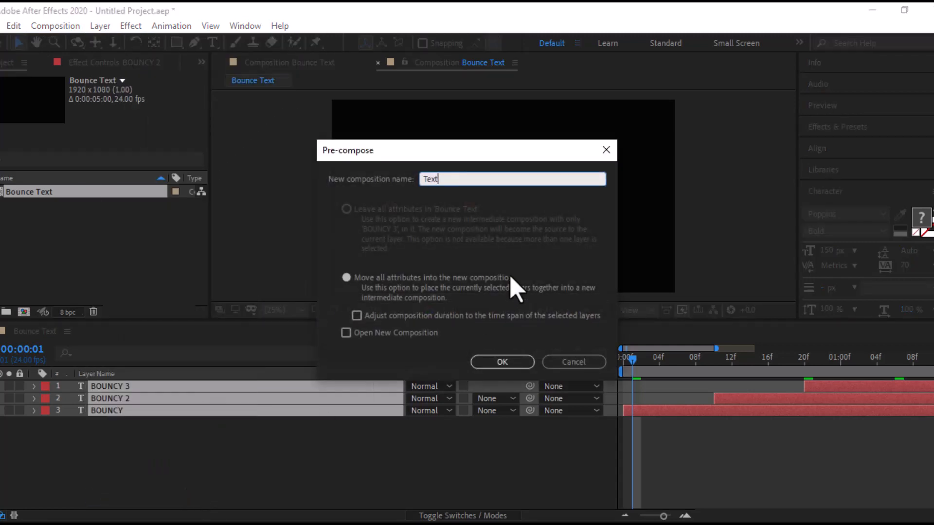
pyautogui.write('ext')
pyautogui.press('Return')
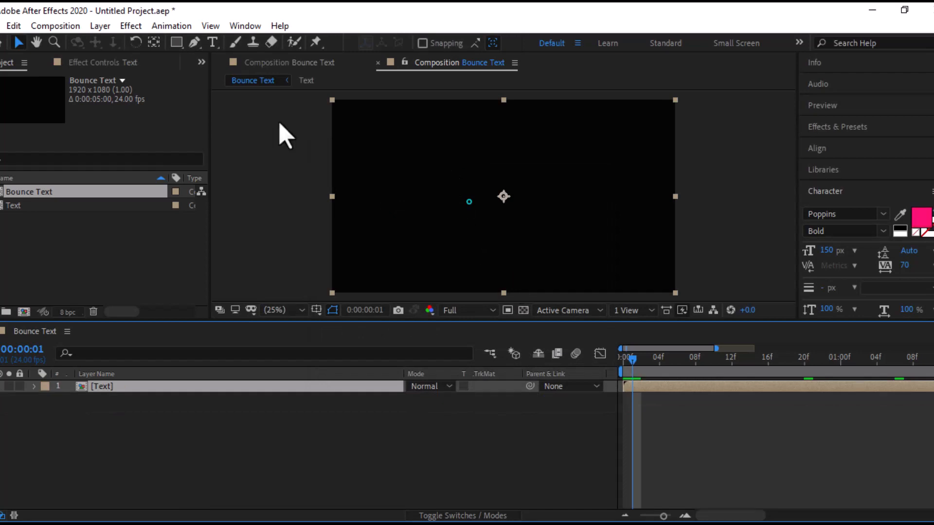
# - Duplicate the Text composition layer and rename the lower copy Refection
pyautogui.click(13, 25)
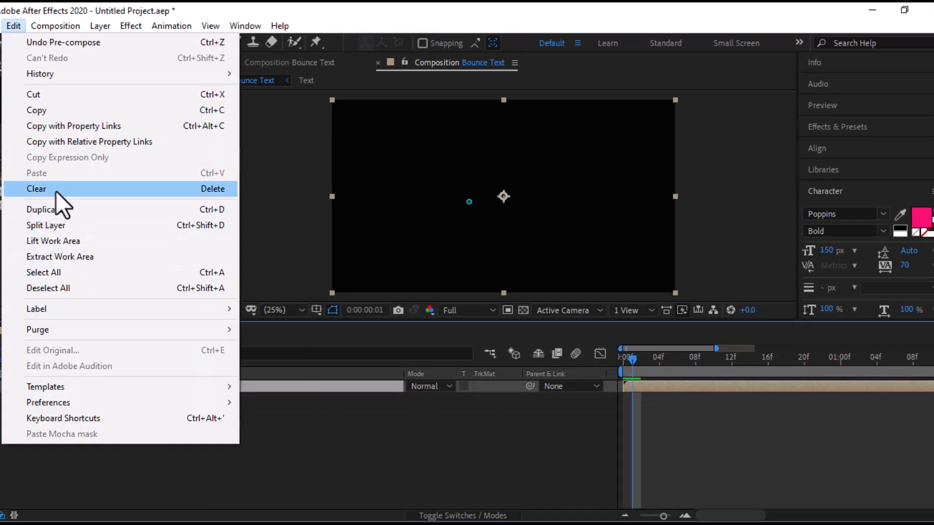
pyautogui.click(51, 208)
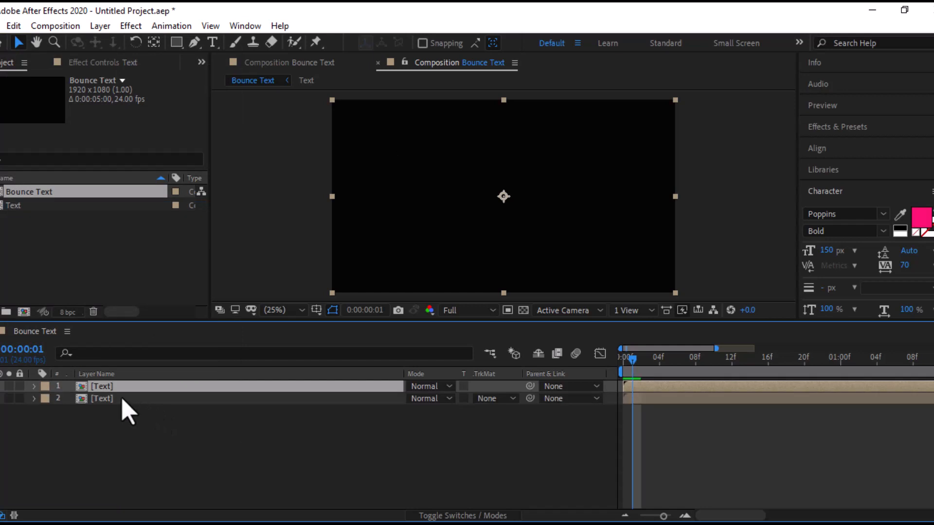
pyautogui.click(122, 399)
pyautogui.press('Return')
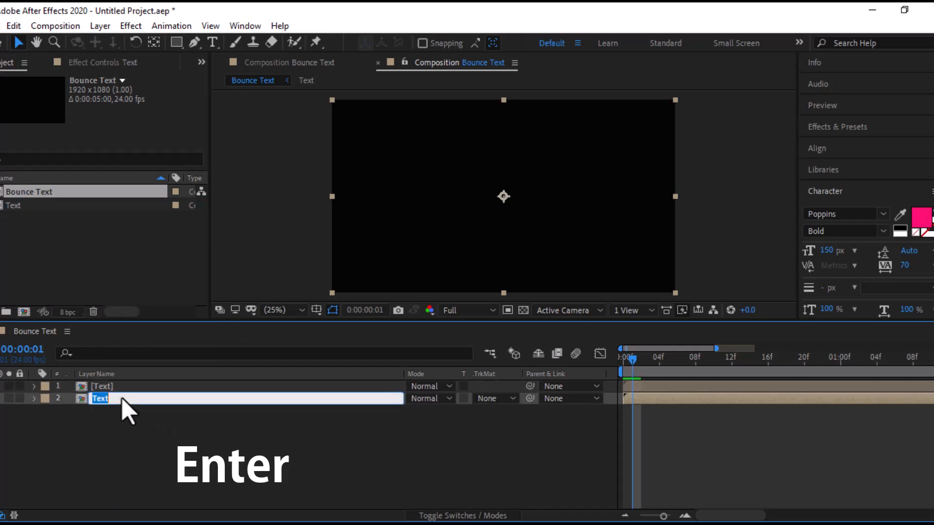
pyautogui.write('Refection')
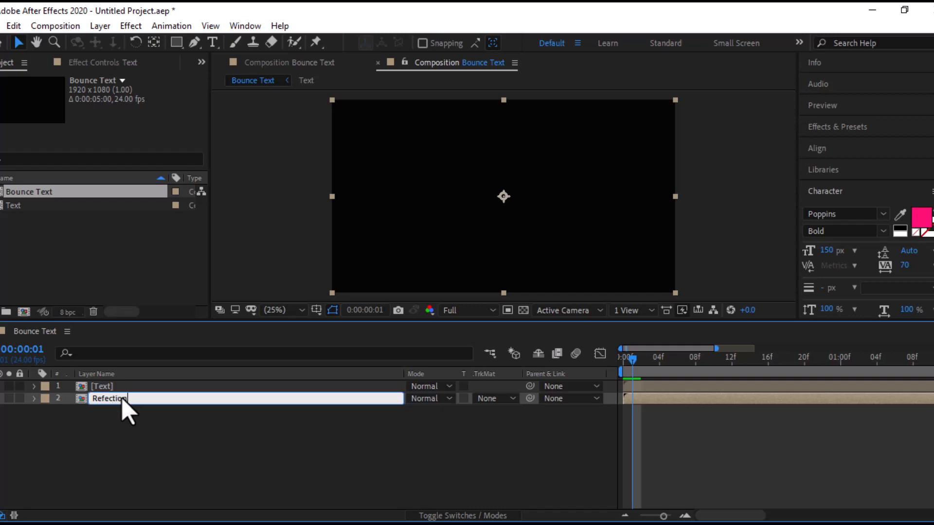
pyautogui.press('Return')
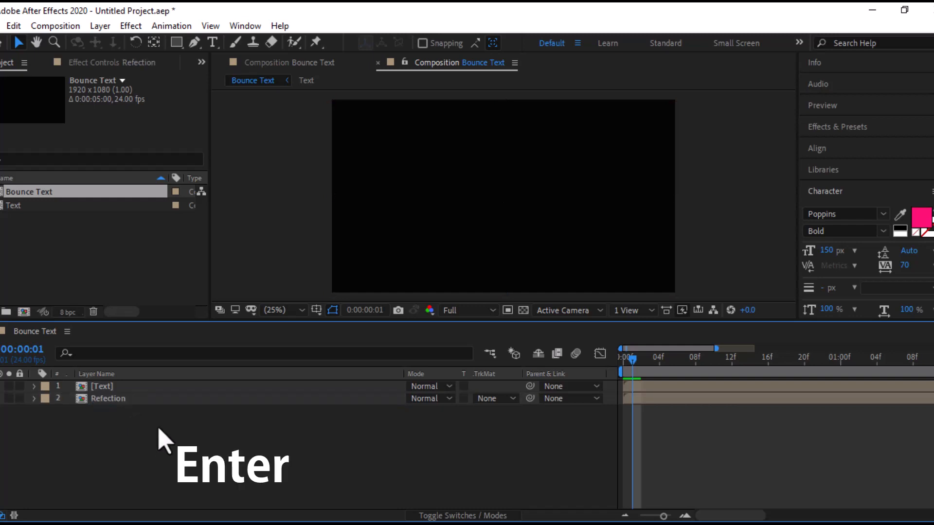
# - Flip the Refection layer vertically, with the current time at 0:00:00:17 where the lettering is visible
pyautogui.click(168, 399)
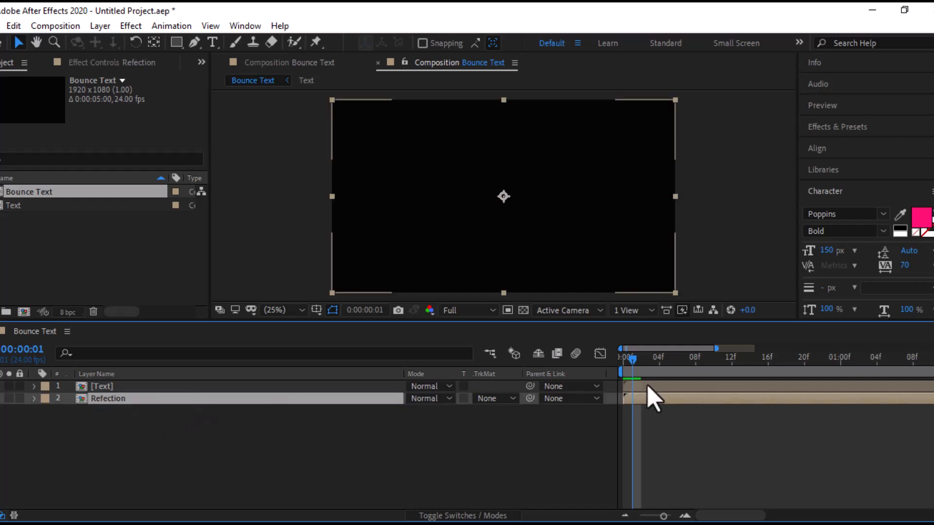
pyautogui.click(777, 359)
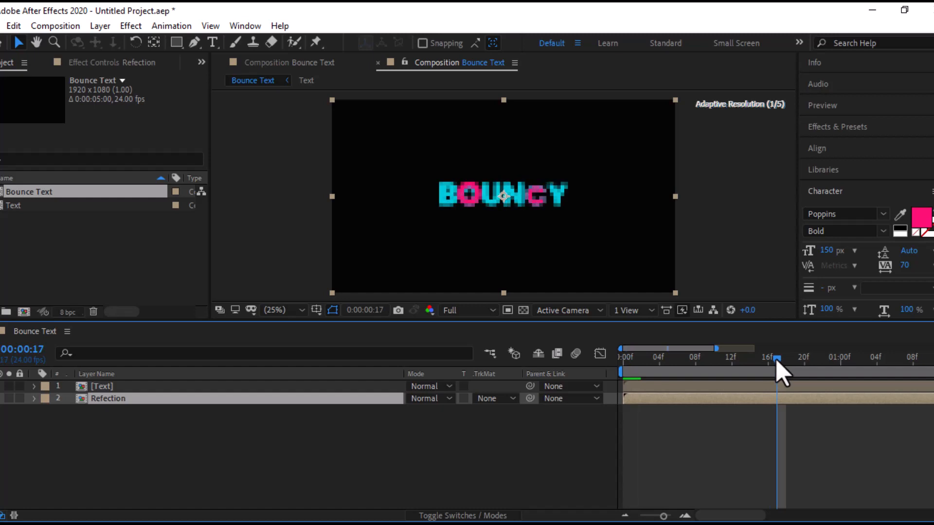
pyautogui.rightClick(249, 398)
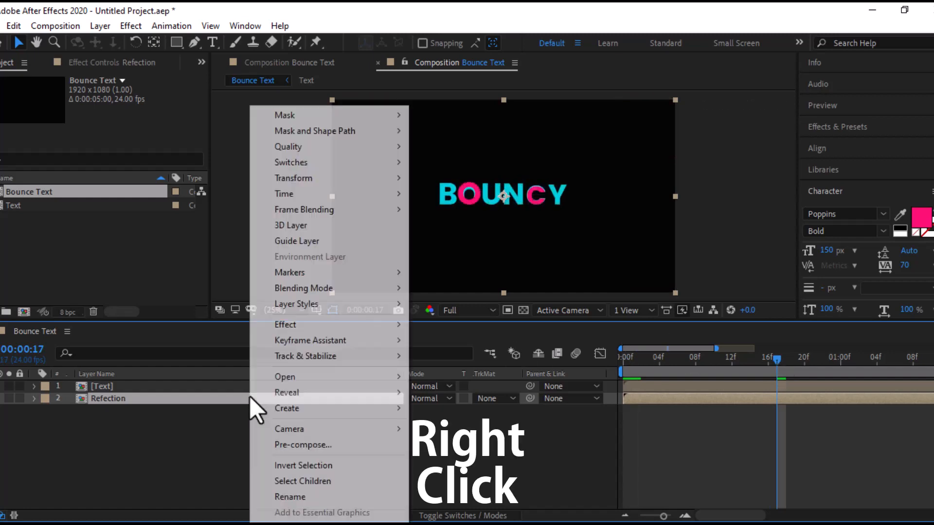
pyautogui.moveTo(343, 182)
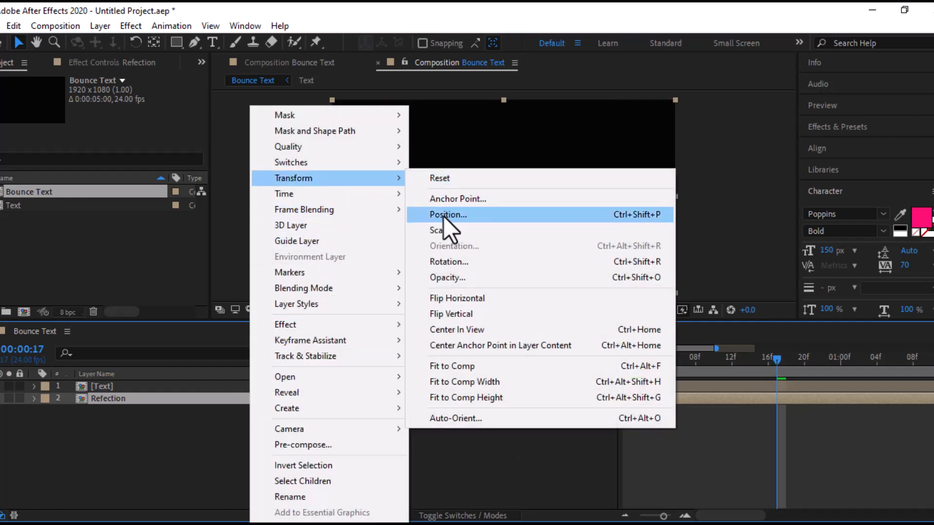
pyautogui.click(439, 314)
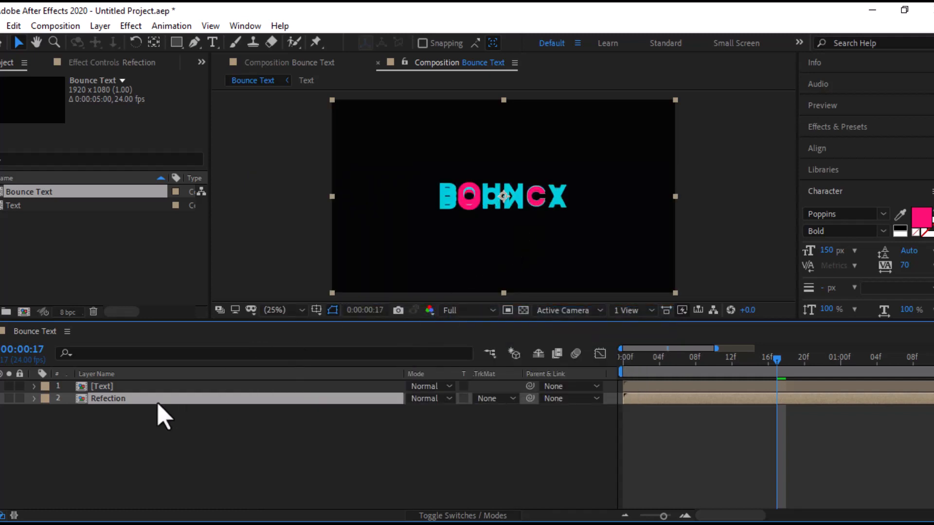
# - Move the flipped Refection layer down below the original text and nudge it up until it sits close beneath the letters
pyautogui.moveTo(517, 217)
pyautogui.mouseDown()
pyautogui.moveTo(520, 240)
pyautogui.moveTo(514, 231)
pyautogui.mouseUp()
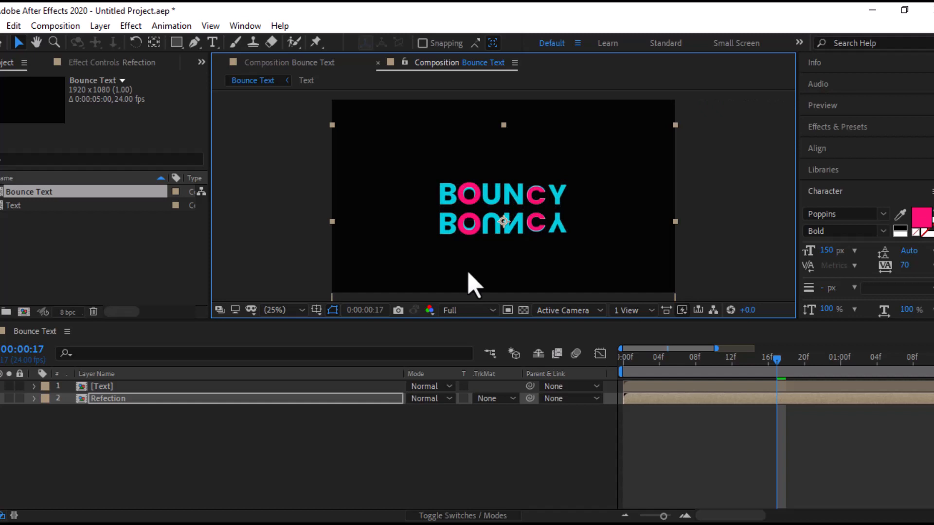
pyautogui.press('Up')
pyautogui.press('Up')
pyautogui.press('Up')
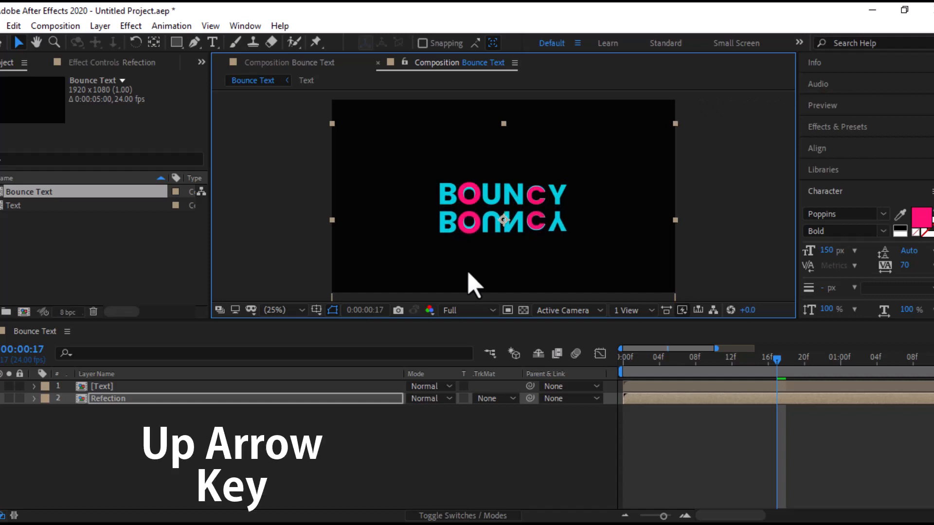
pyautogui.press('Up')
pyautogui.press('Up')
pyautogui.press('Up')
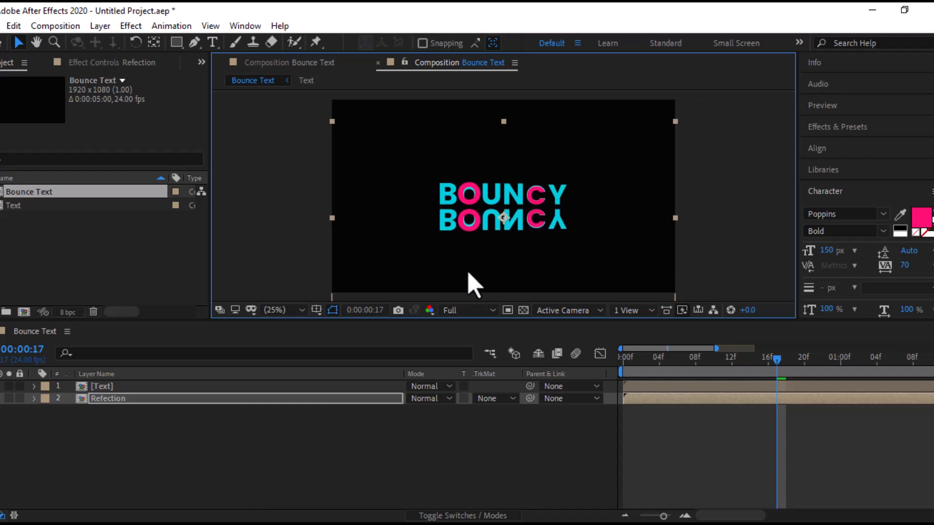
pyautogui.press('Up')
pyautogui.press('Up')
pyautogui.press('Up')
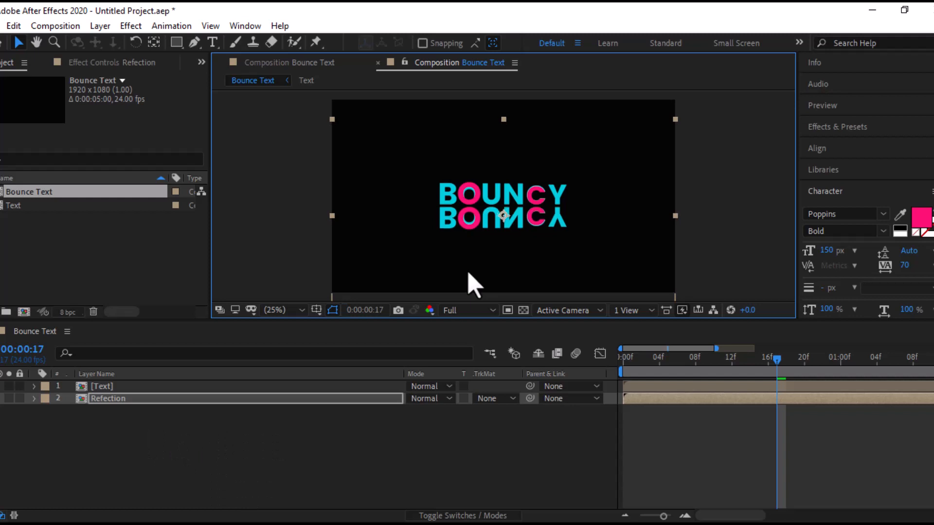
# - Apply a Gaussian Blur effect to the Refection layer and set its Blurriness to 40.2
pyautogui.click(117, 401)
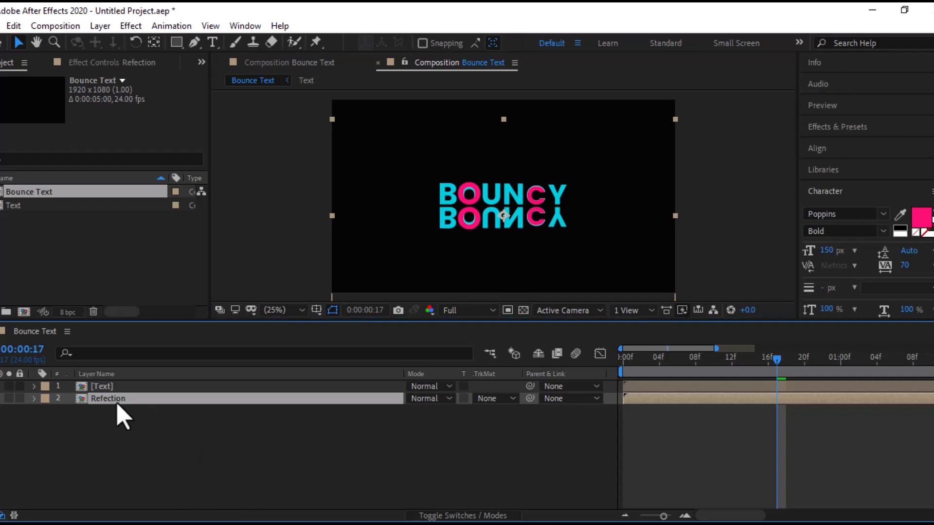
pyautogui.click(132, 31)
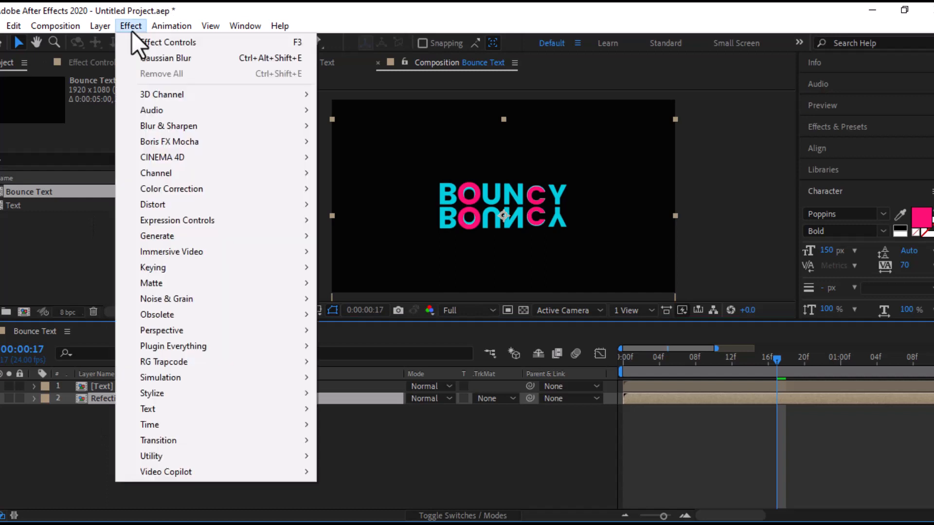
pyautogui.moveTo(142, 129)
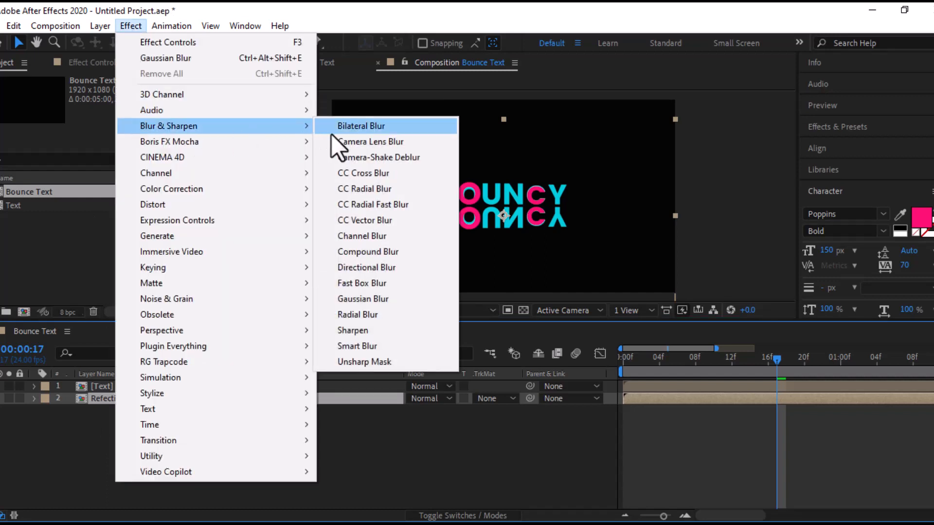
pyautogui.click(361, 300)
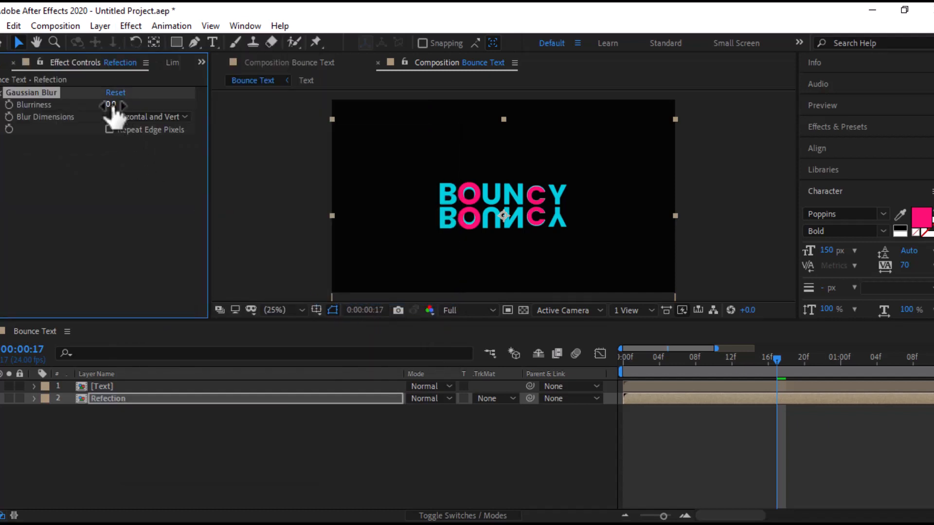
pyautogui.moveTo(113, 106); pyautogui.dragTo(384, 89)
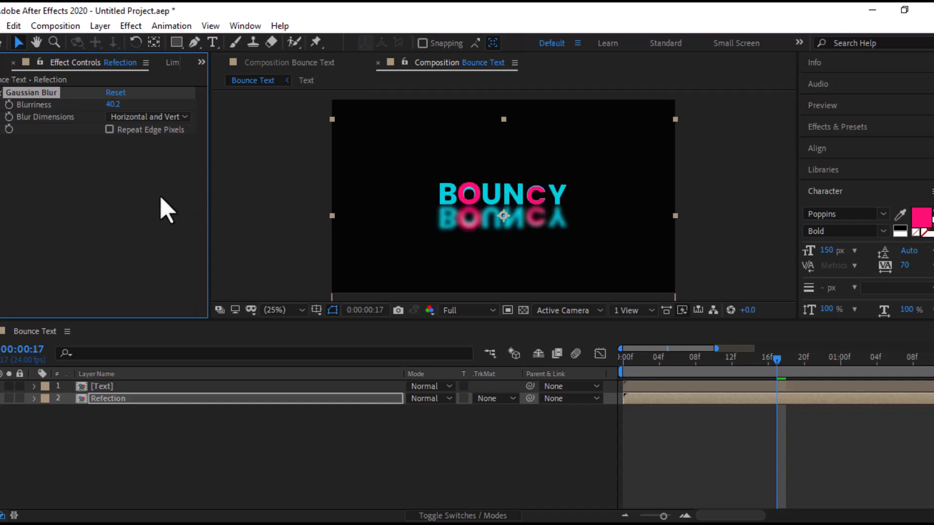
# - Draw a rectangular mask over the lower half of the reflected text on the Refection layer and set its mode to Subtract
pyautogui.click(176, 43)
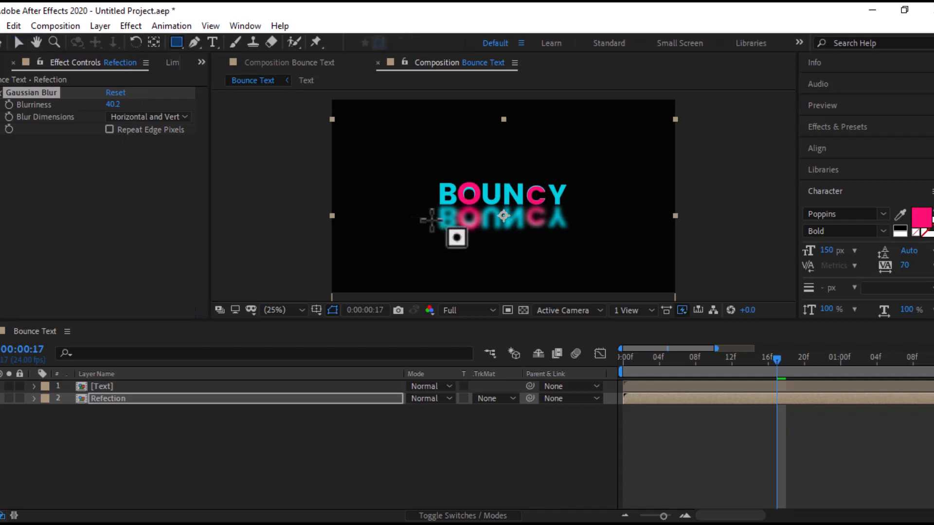
pyautogui.moveTo(428, 219); pyautogui.dragTo(579, 241)
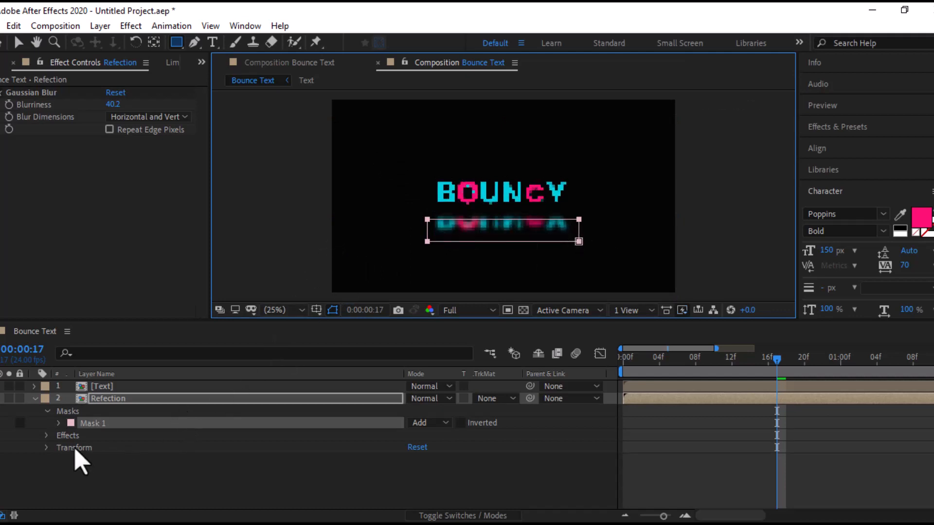
pyautogui.click(444, 422)
pyautogui.click(446, 347)
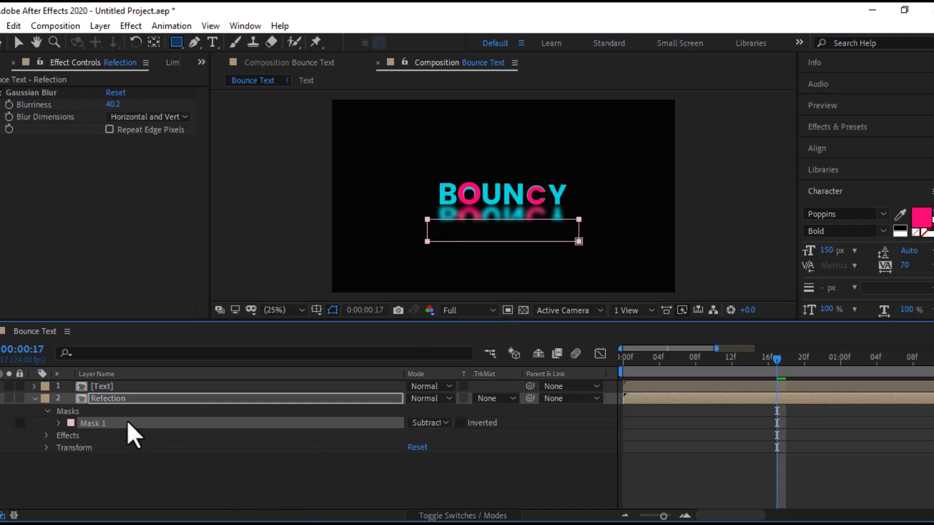
# - Set the Mask Feather of the Refection layer's Mask 1 to 107 pixels
pyautogui.click(59, 423)
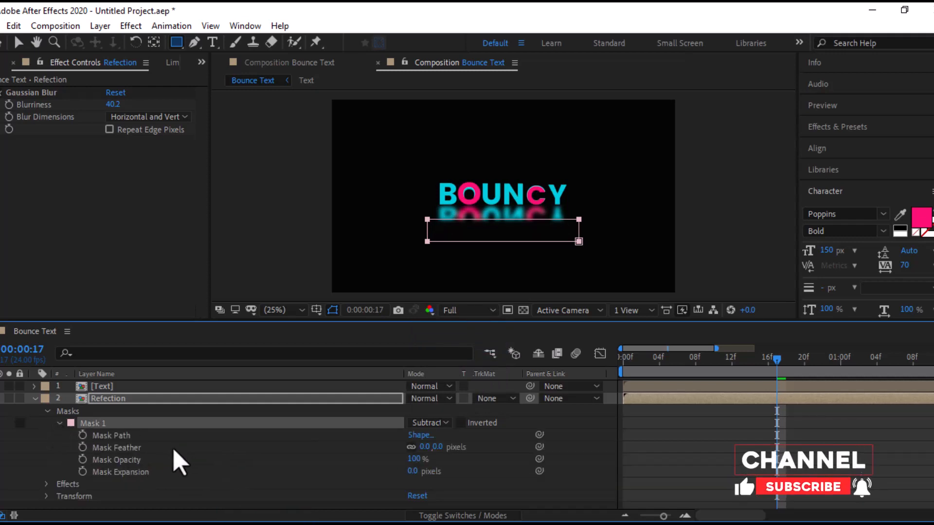
pyautogui.click(130, 448)
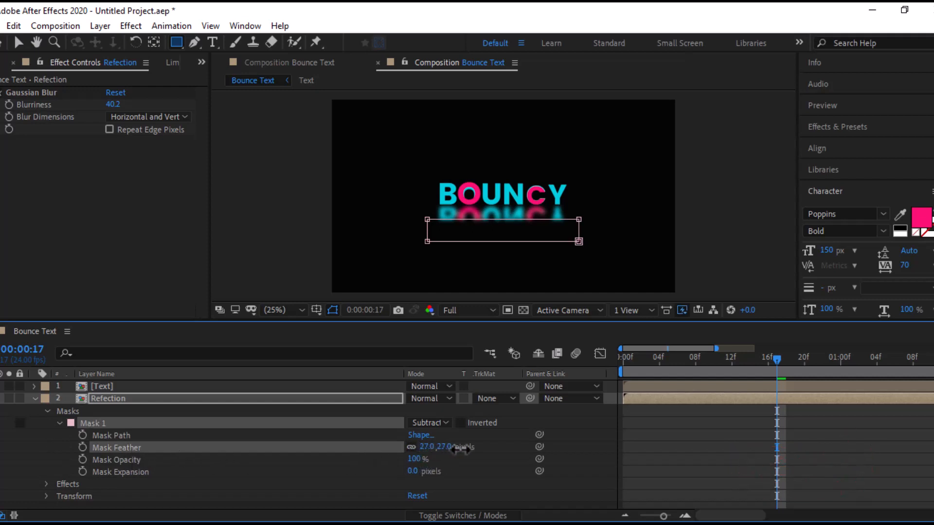
pyautogui.moveTo(472, 448); pyautogui.dragTo(528, 459)
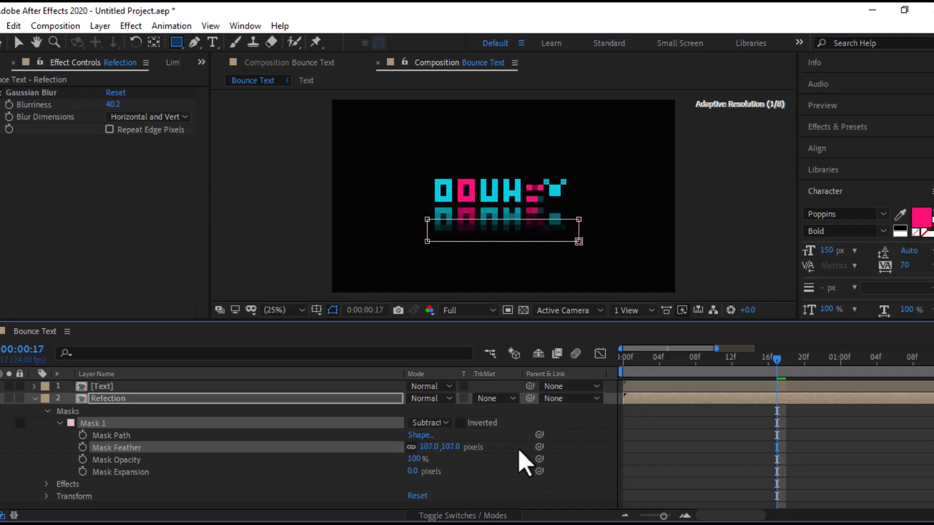
# - Reduce the Mask Feather of the Refection layer's Mask 1 to 74 pixels and collapse the layer's properties
pyautogui.moveTo(451, 447); pyautogui.dragTo(431, 457)
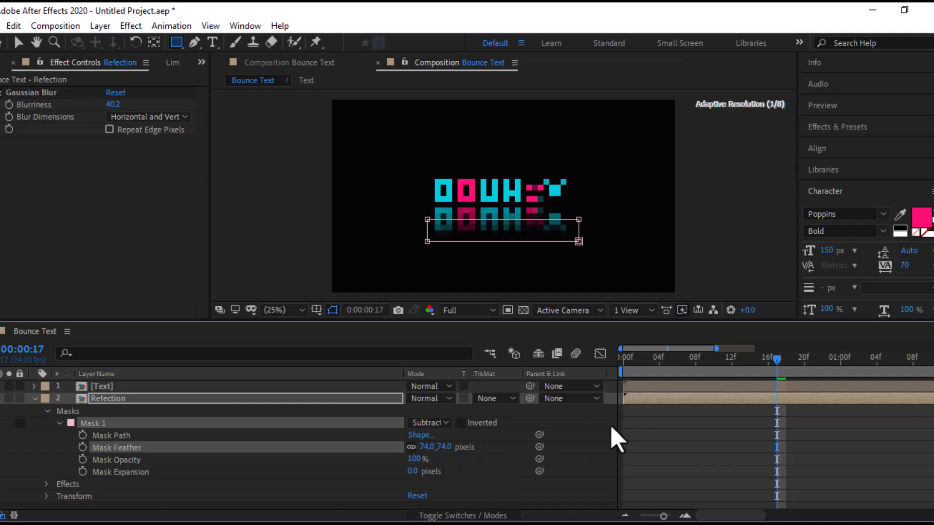
pyautogui.click(34, 400)
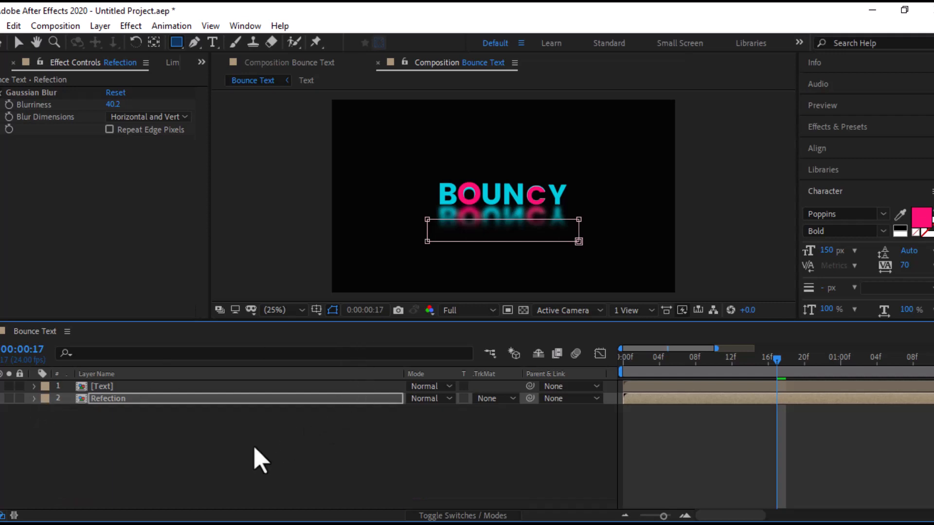
# - Set the Opacity of the Refection layer to 50%
pyautogui.click(260, 459)
pyautogui.press('t')
pyautogui.click(144, 403)
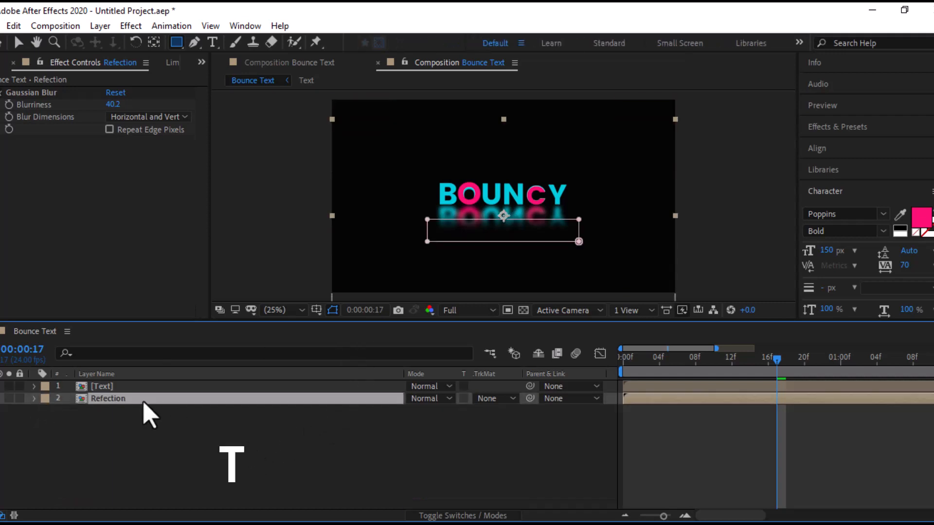
pyautogui.press('t')
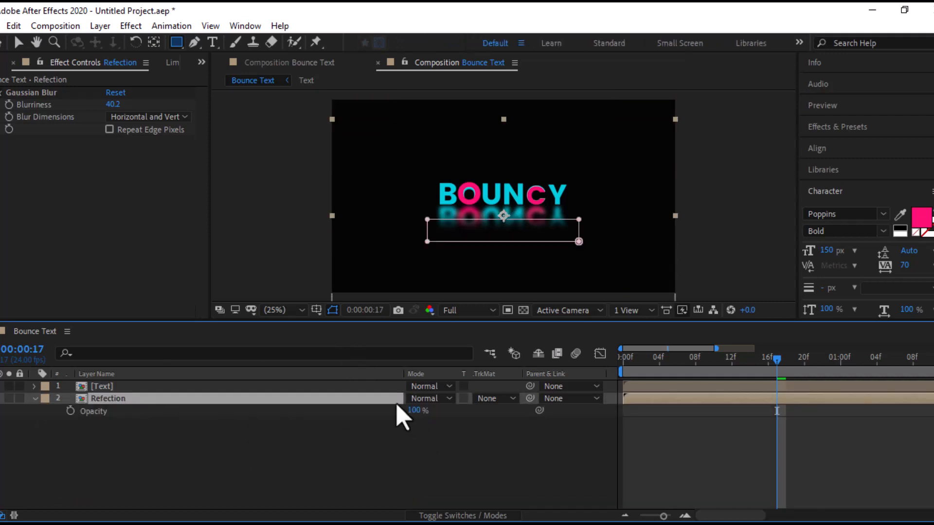
pyautogui.click(414, 411)
pyautogui.write('50')
pyautogui.press('Return')
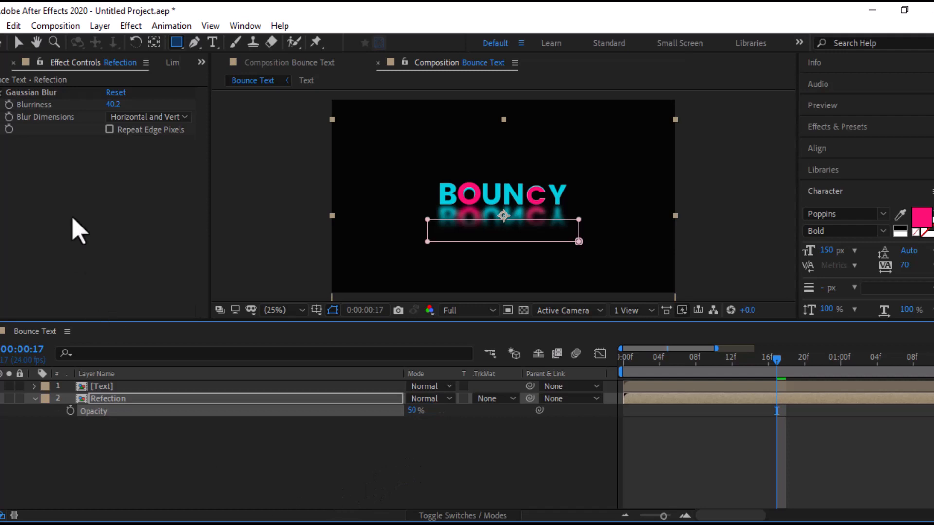
# - Import Gradient BG.psd into the project as a composition, with layer styles merged into footage
pyautogui.click(202, 62)
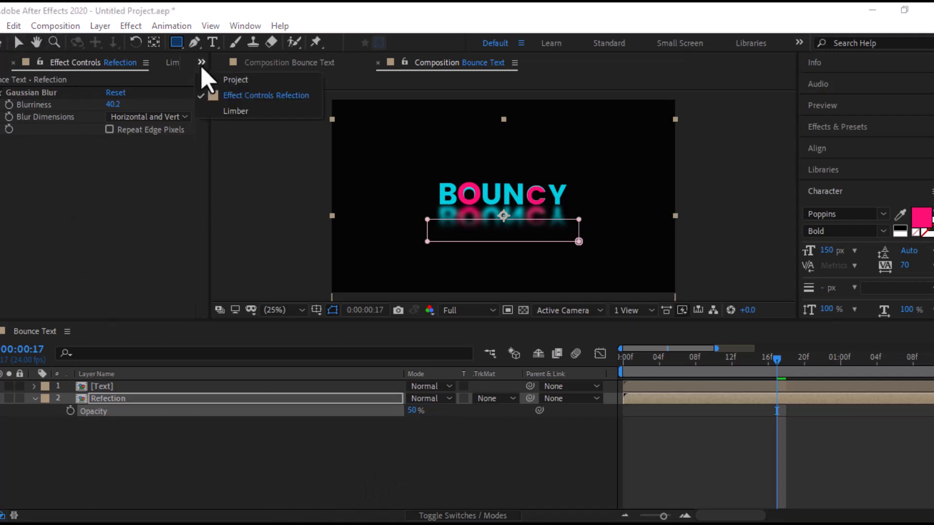
pyautogui.click(236, 81)
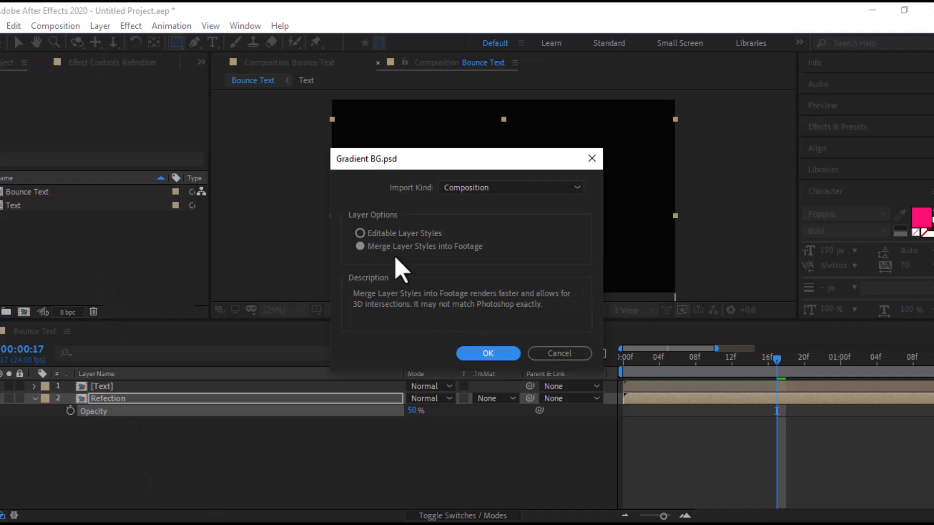
pyautogui.click(488, 354)
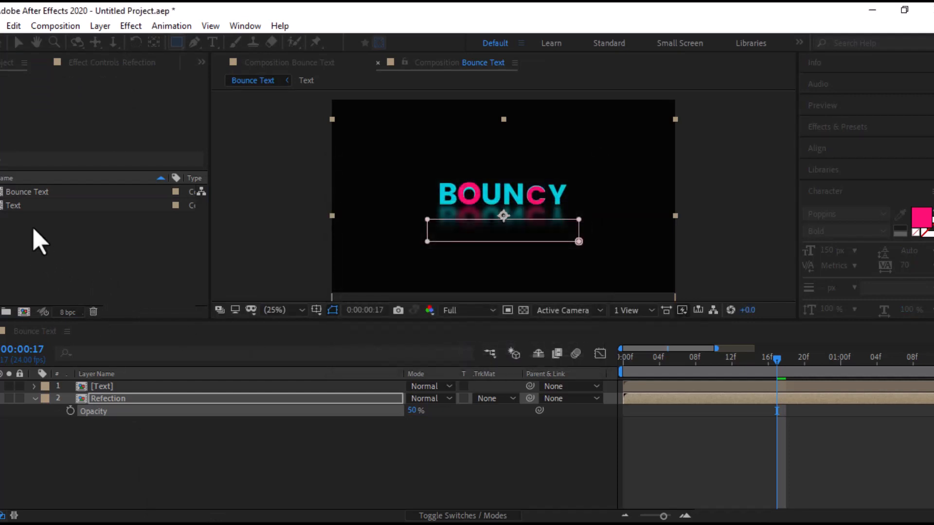
# - Add the Gradient BG composition to Bounce Text as the lowest layer, beneath Refection, and collapse Refection's properties
pyautogui.click(38, 204)
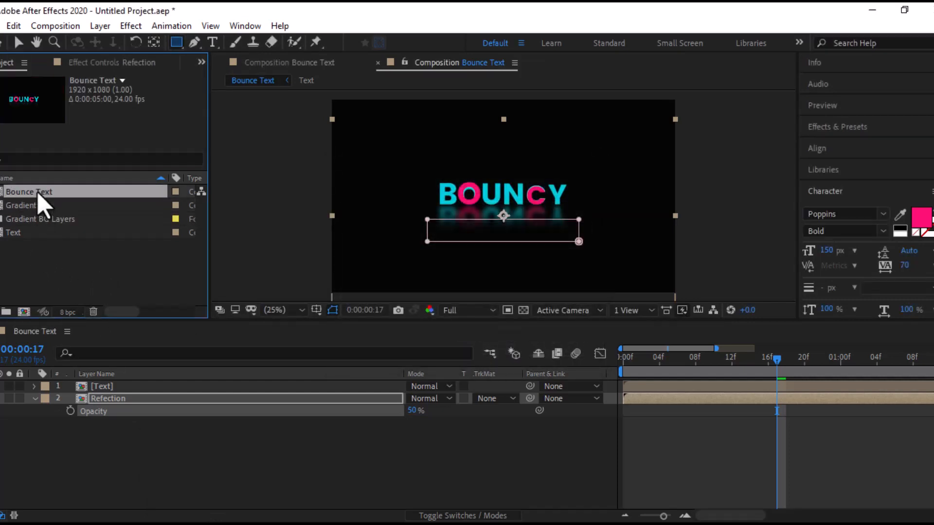
pyautogui.click(33, 205)
pyautogui.moveTo(35, 208); pyautogui.dragTo(95, 450)
pyautogui.click(35, 399)
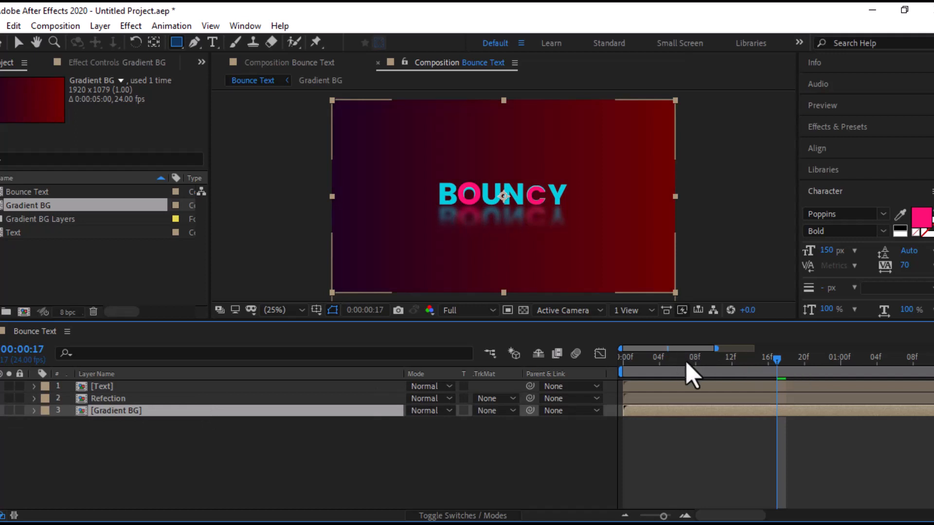
# - Return to the first frame, show the preview settings and play back the finished bounce animation
pyautogui.moveTo(686, 361); pyautogui.dragTo(626, 367)
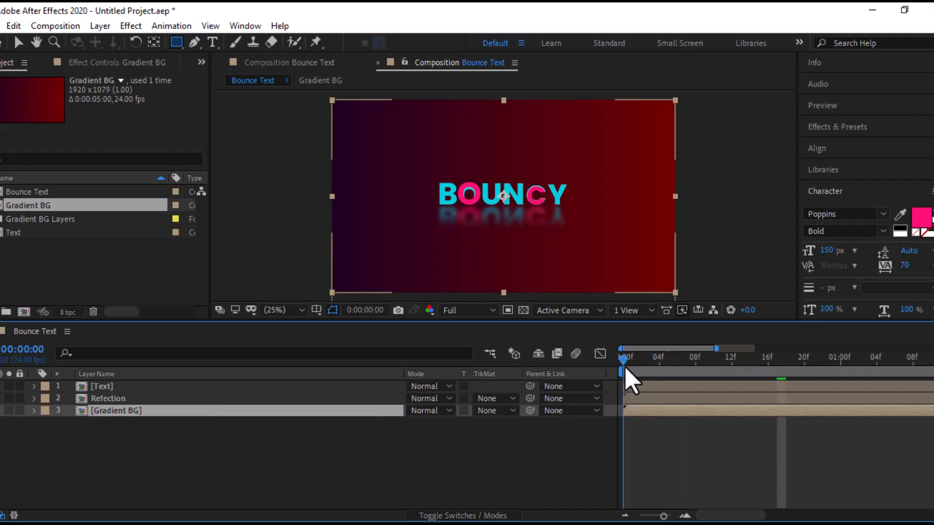
pyautogui.click(827, 192)
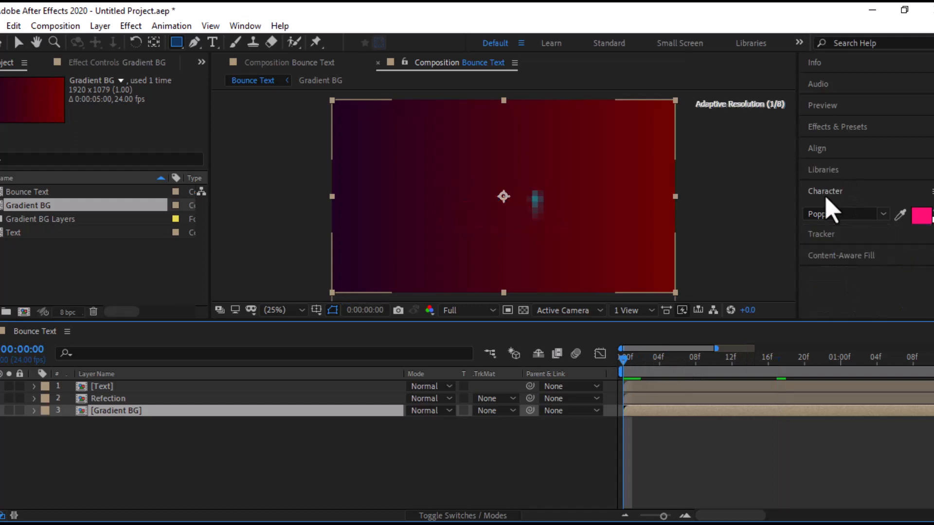
pyautogui.click(830, 105)
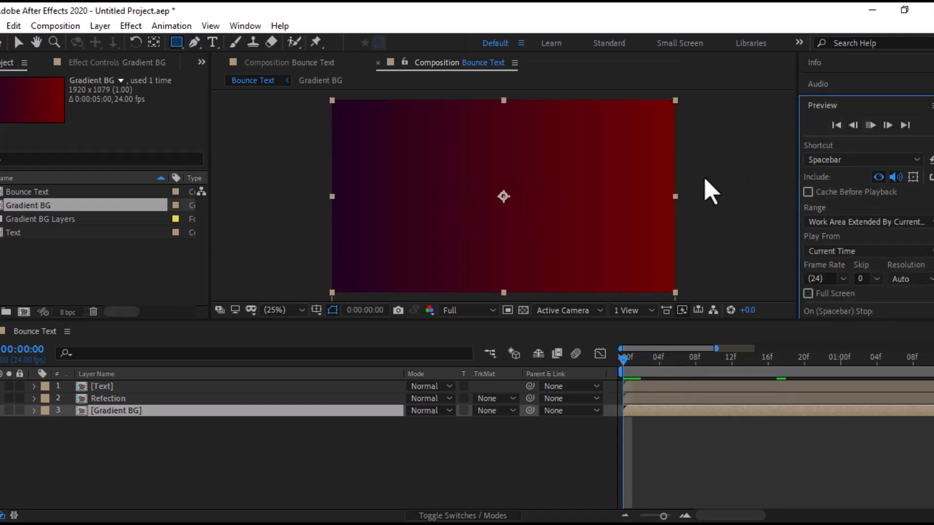
pyautogui.press('space')
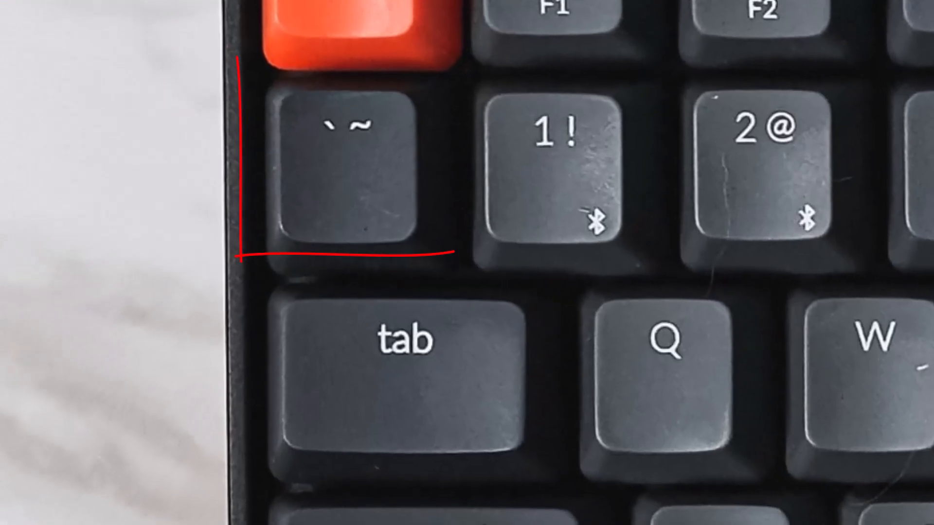